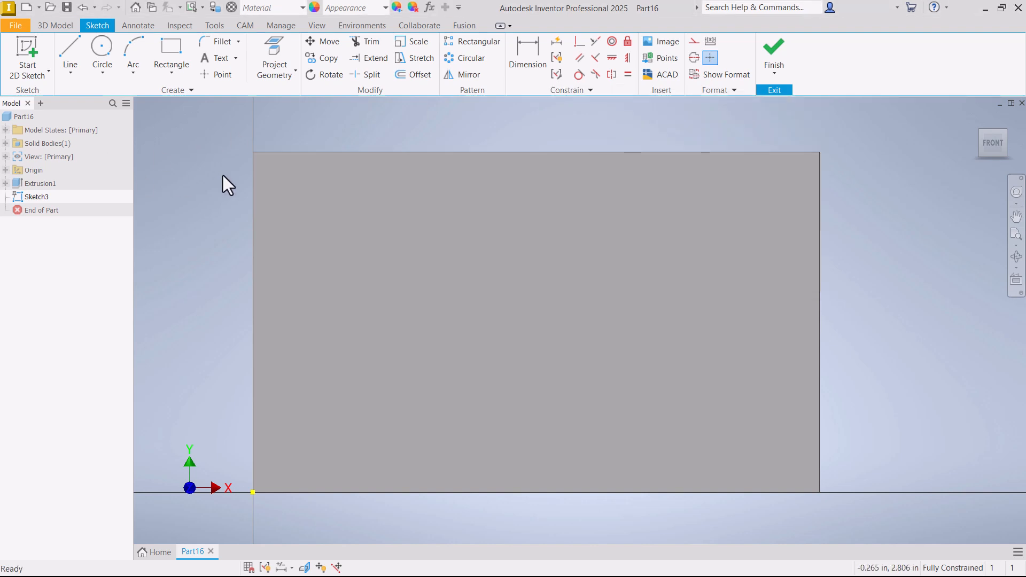
# - Sketch a horizontal line about 1.8 in long from the upper part of the face's left edge into the face
pyautogui.click(73, 53)
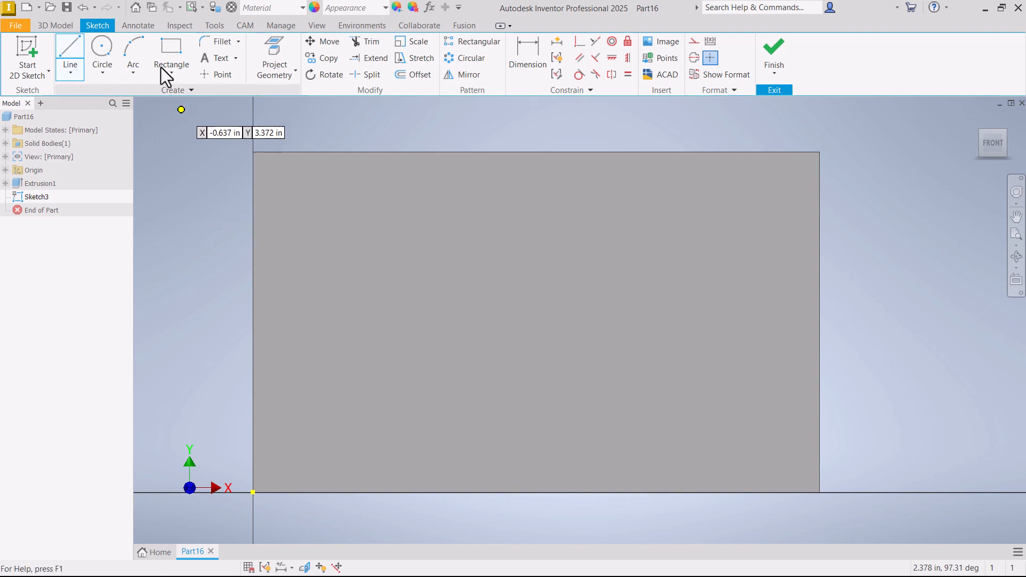
pyautogui.click(254, 262)
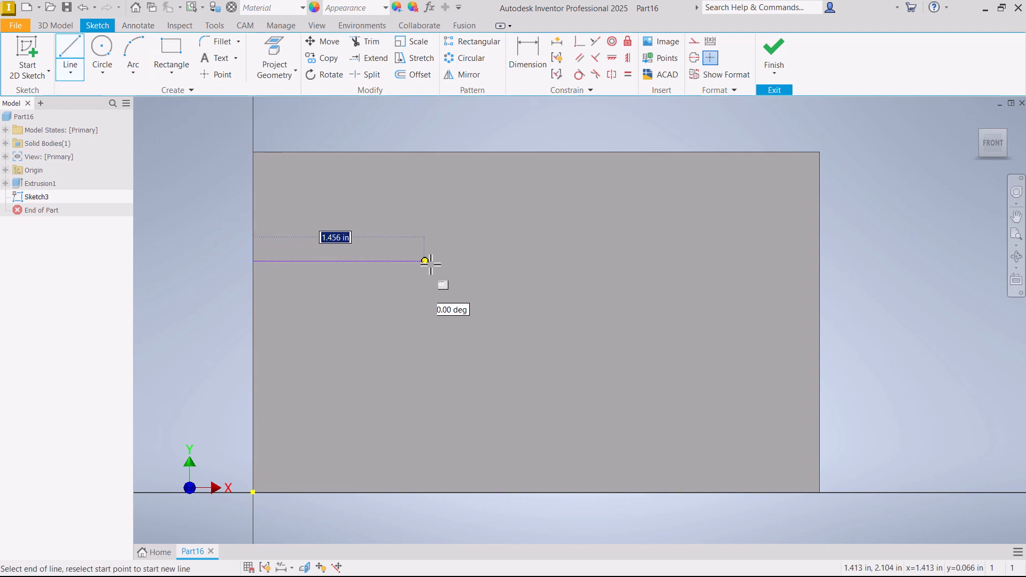
pyautogui.click(456, 264)
pyautogui.rightClick(475, 270)
pyautogui.click(512, 272)
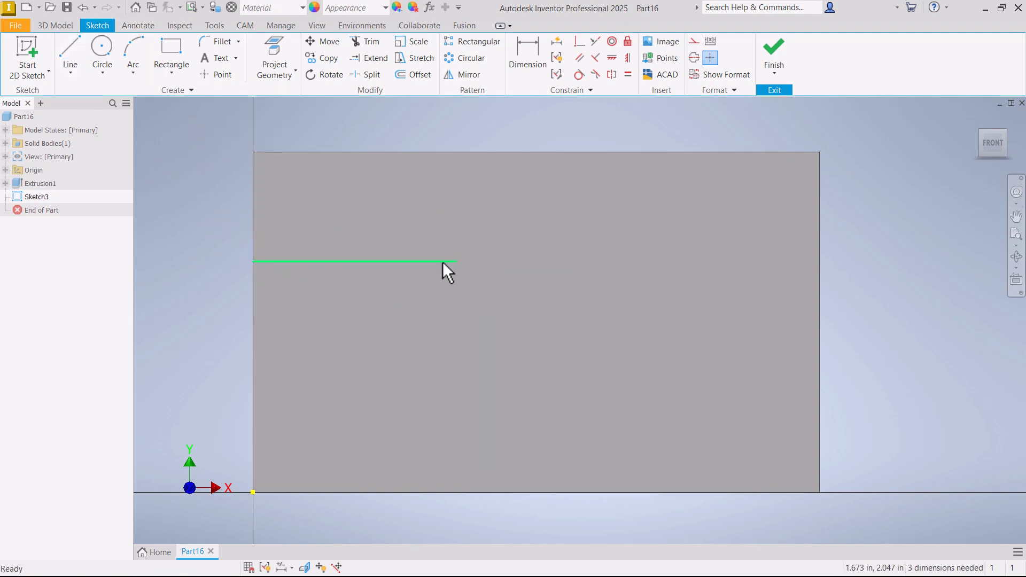
# - Apply a Fix constraint to the horizontal line and its free endpoint
pyautogui.click(627, 41)
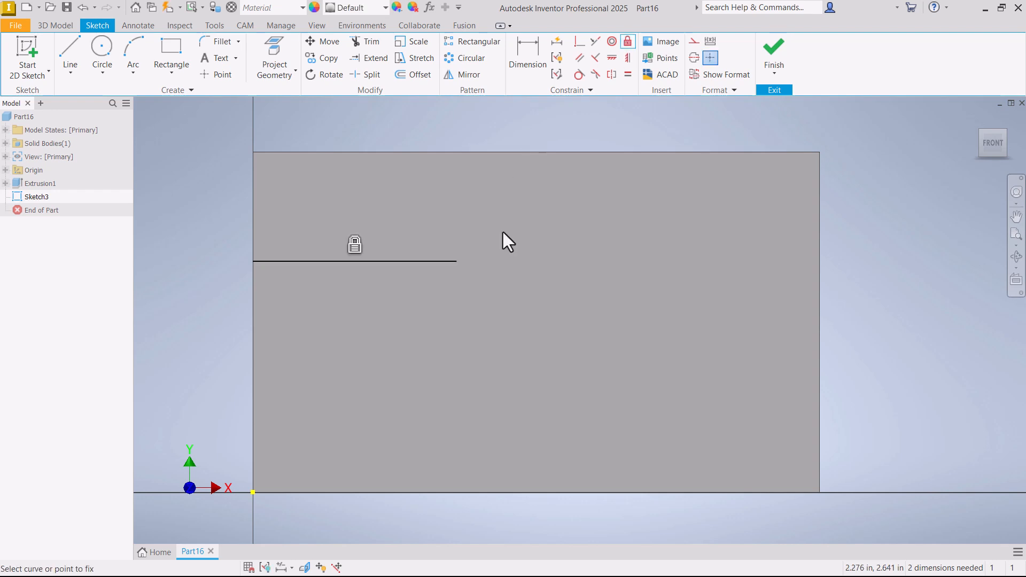
pyautogui.click(457, 261)
pyautogui.press('Escape')
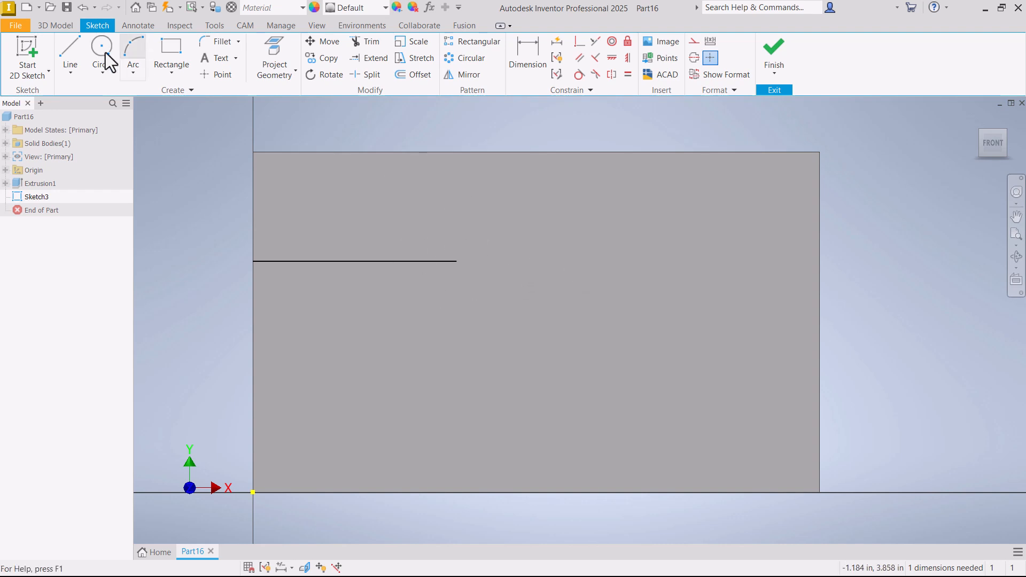
# - Sketch a three-point arc from the line's free end, bulging downward and ending higher up in the face
pyautogui.click(133, 53)
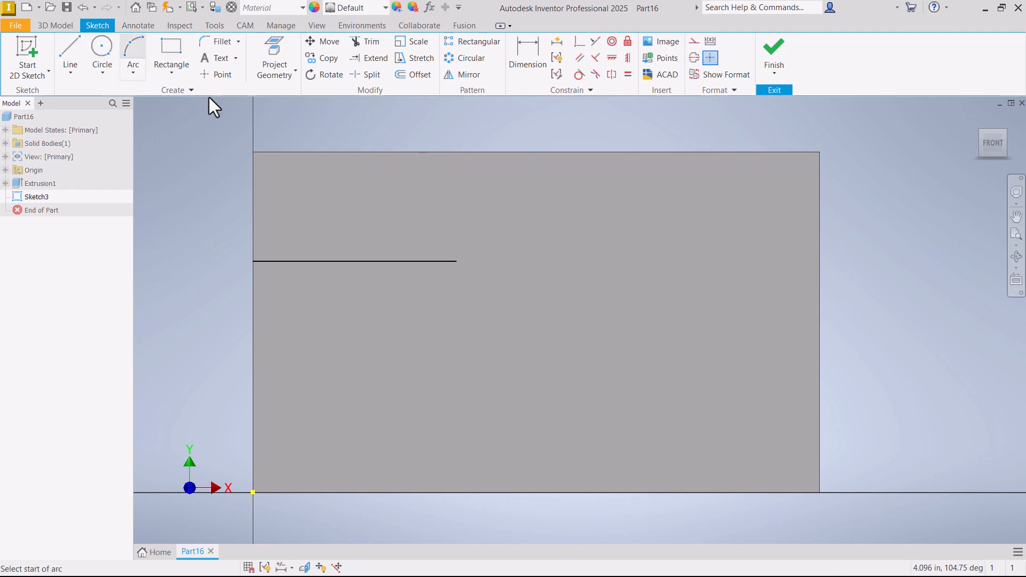
pyautogui.click(456, 261)
pyautogui.click(645, 187)
pyautogui.click(533, 293)
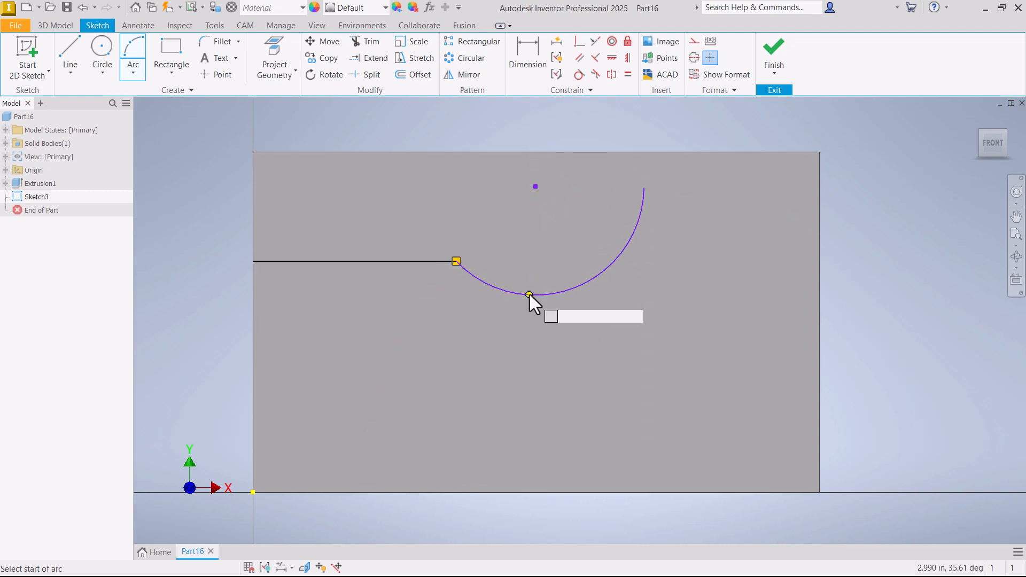
pyautogui.press('Escape')
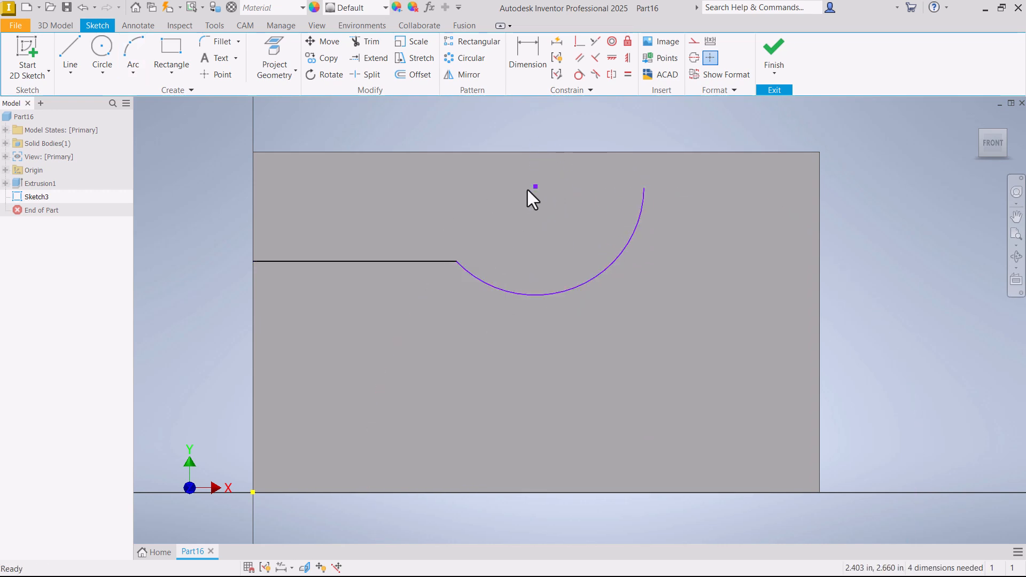
# - Reshape the arc by pulling its lower portion slightly down and away from the line
pyautogui.click(508, 291)
pyautogui.moveTo(508, 291); pyautogui.dragTo(521, 308)
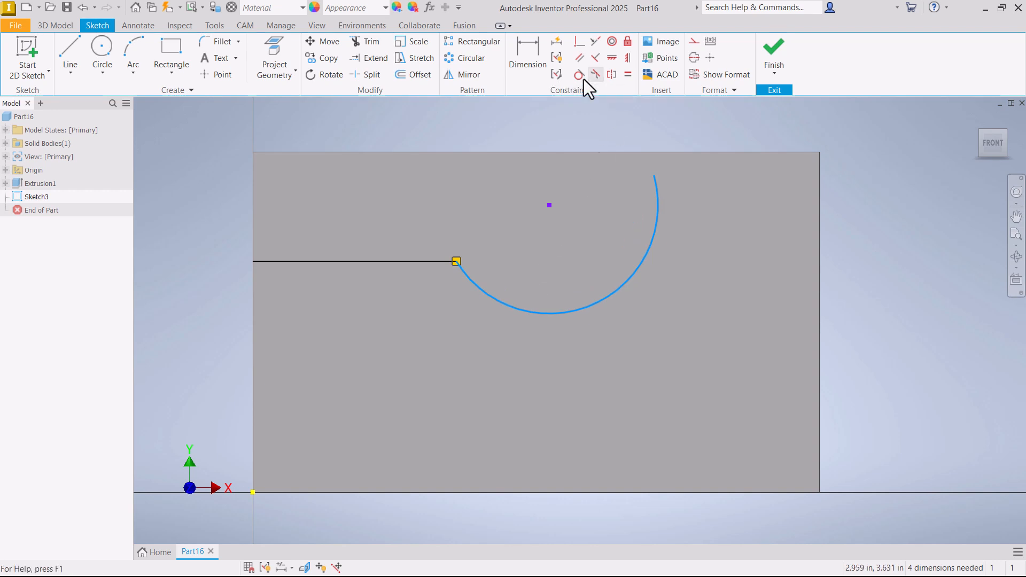
pyautogui.click(547, 213)
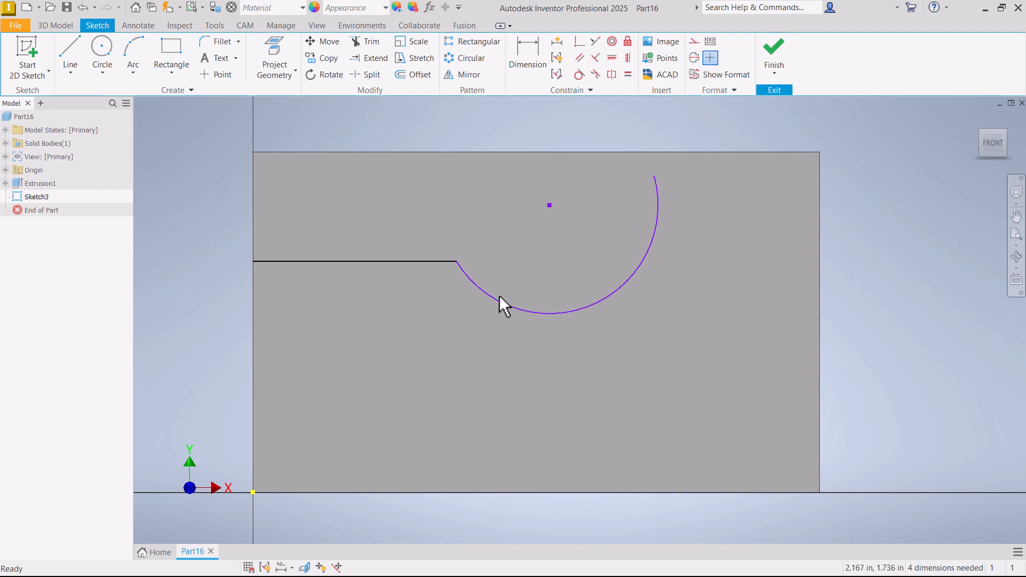
# - Display the curvature comb on the arc
pyautogui.scroll(-5, 463, 262)
pyautogui.scroll(4, 486, 261)
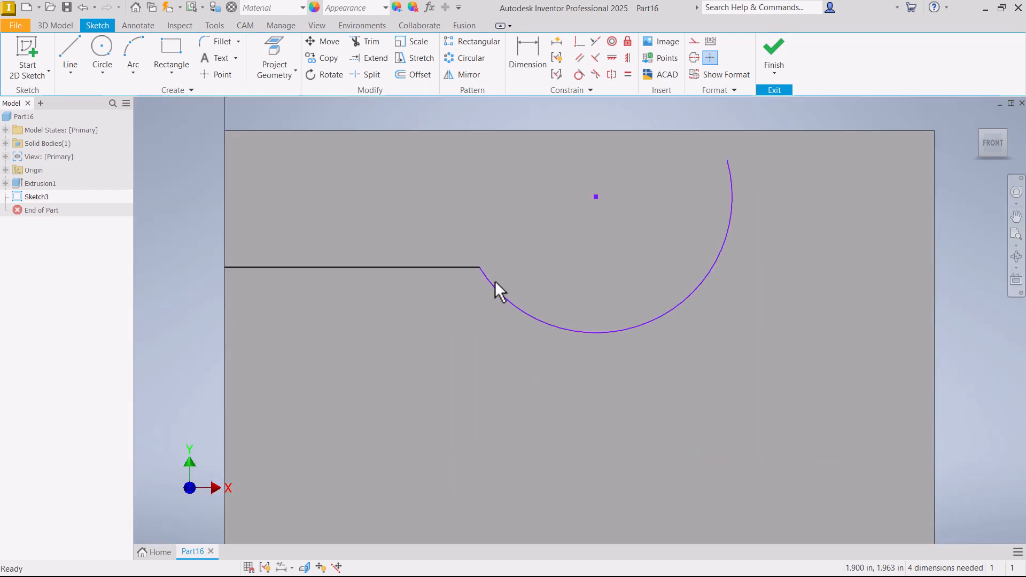
pyautogui.rightClick(493, 289)
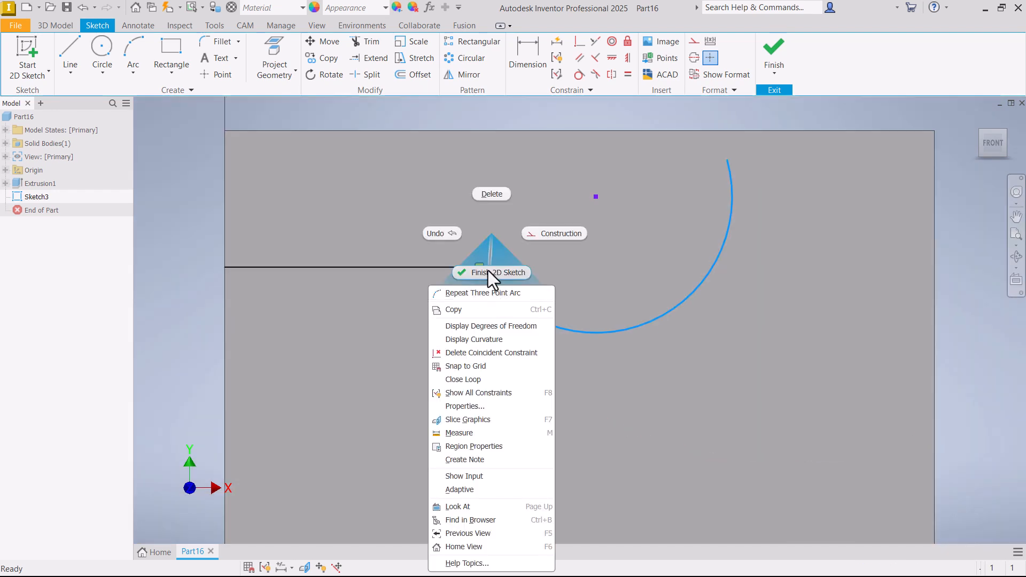
pyautogui.click(469, 337)
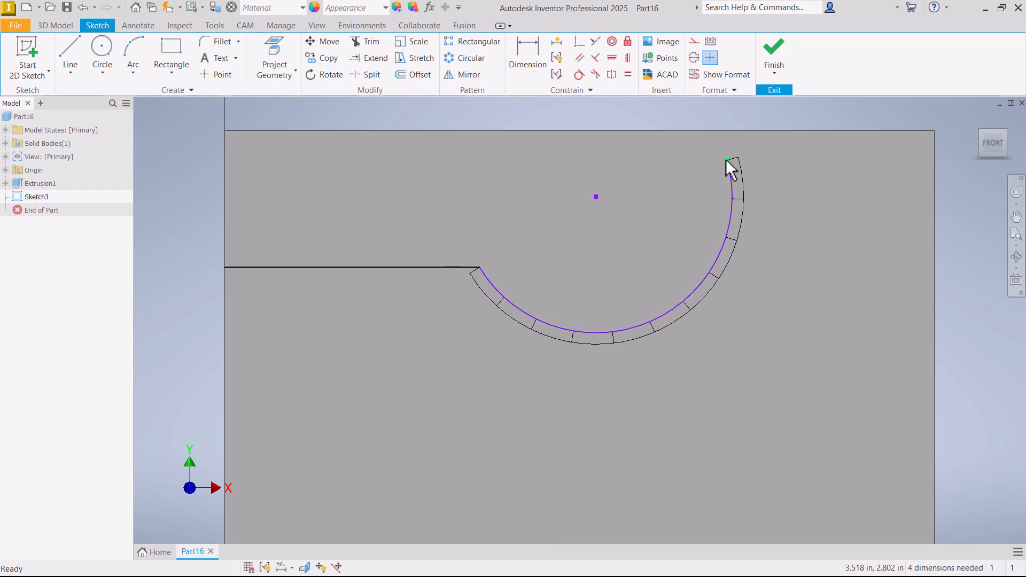
# - Move the arc's free endpoint down level with the line, and undo a trial move of the arc's centre
pyautogui.moveTo(727, 160); pyautogui.dragTo(670, 268)
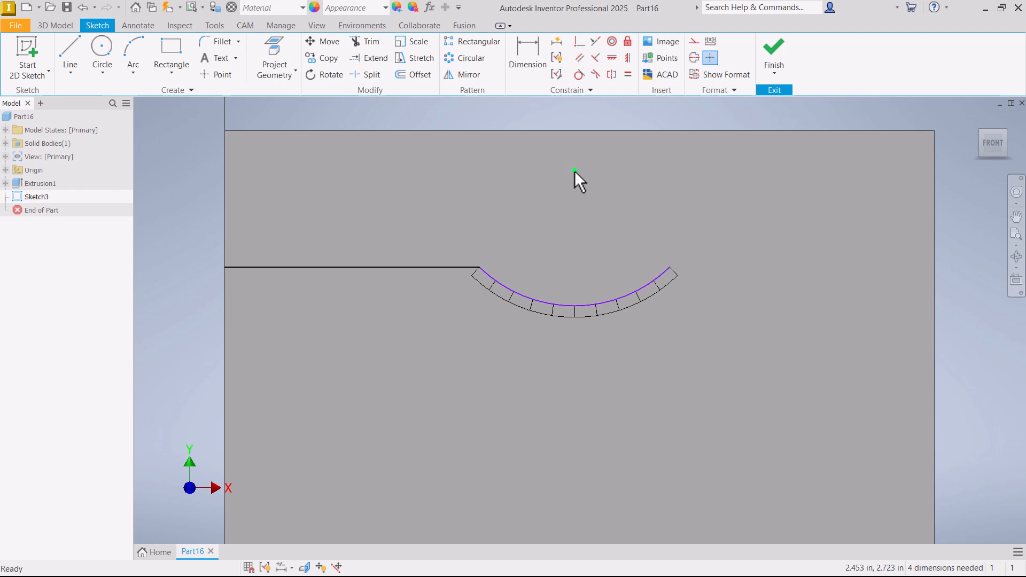
pyautogui.moveTo(575, 171); pyautogui.dragTo(540, 216)
pyautogui.hotkey('ctrl', 'z')
# - Increase both the density and the scale of the arc's curvature comb and apply the settings
pyautogui.rightClick(545, 302)
pyautogui.click(517, 327)
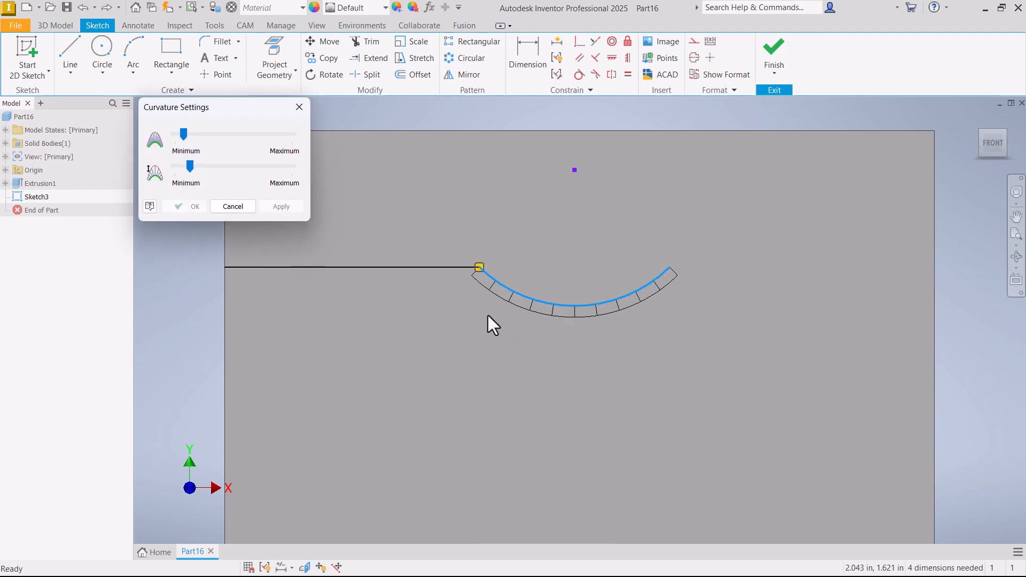
pyautogui.moveTo(184, 163); pyautogui.dragTo(207, 133)
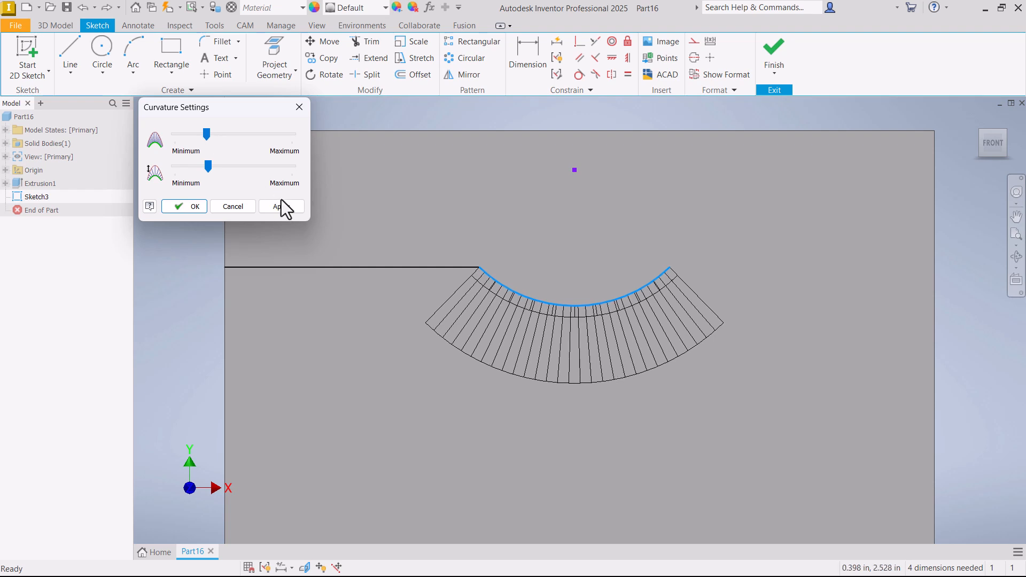
pyautogui.click(280, 206)
pyautogui.click(227, 205)
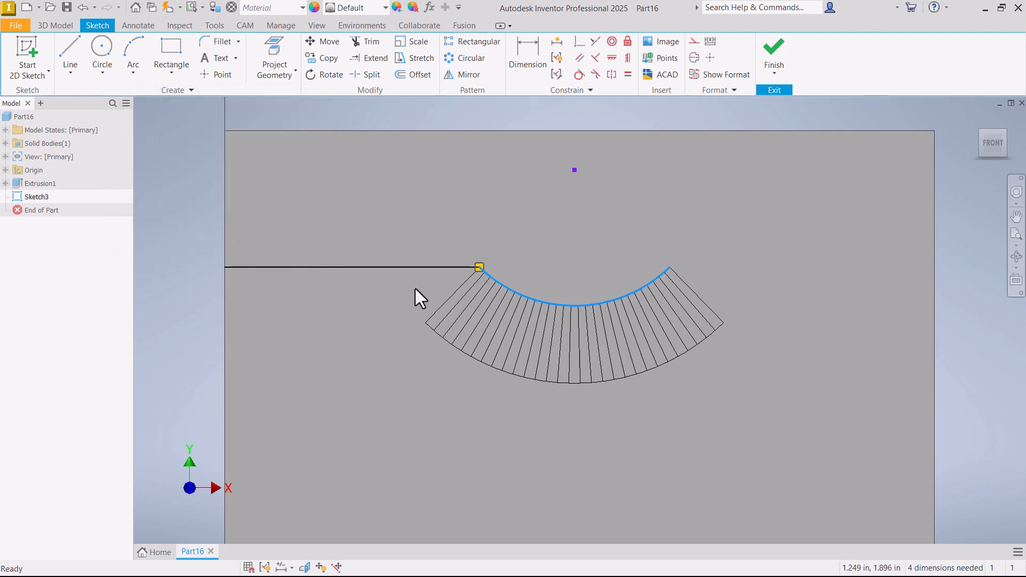
# - Constrain the arc tangent to the horizontal line and move its free endpoint up to tighten the curve
pyautogui.click(492, 277)
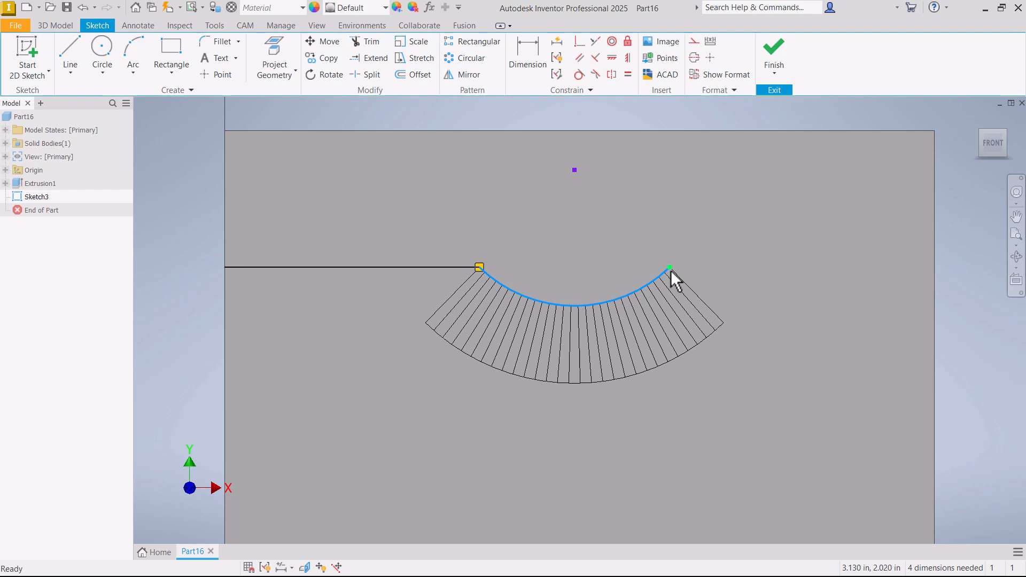
pyautogui.click(607, 209)
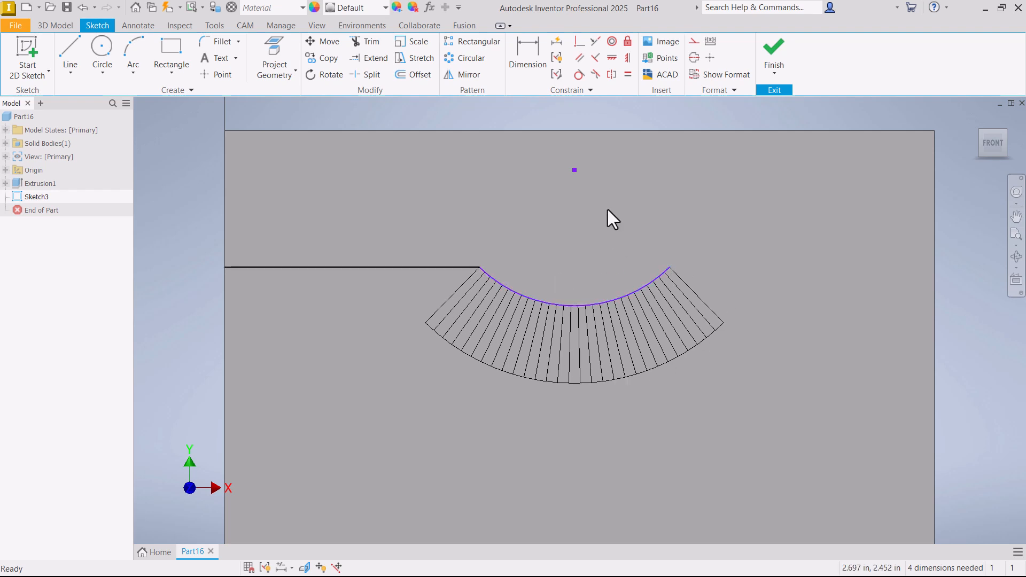
pyautogui.click(578, 75)
pyautogui.click(497, 278)
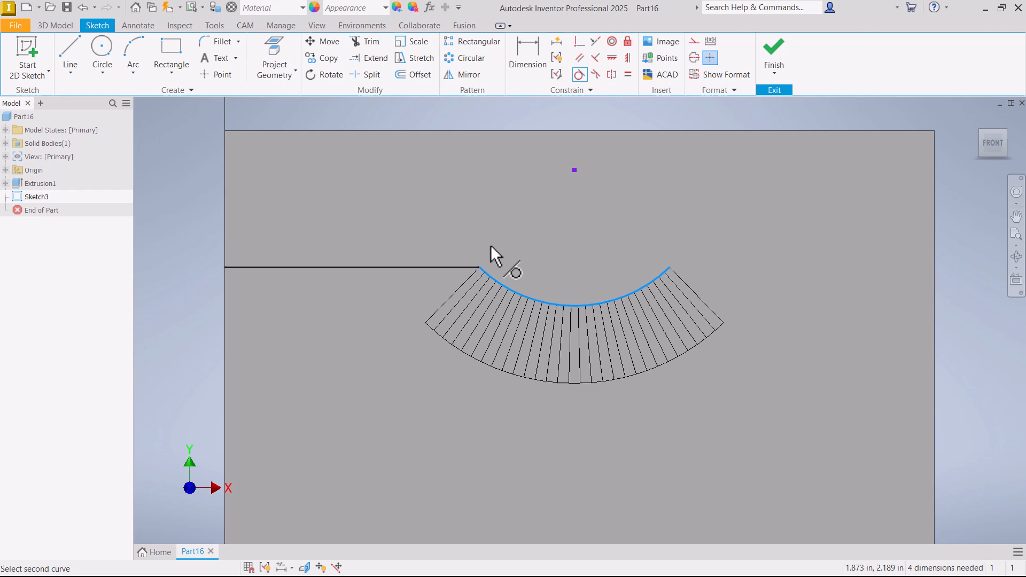
pyautogui.click(457, 267)
pyautogui.rightClick(441, 211)
pyautogui.click(488, 211)
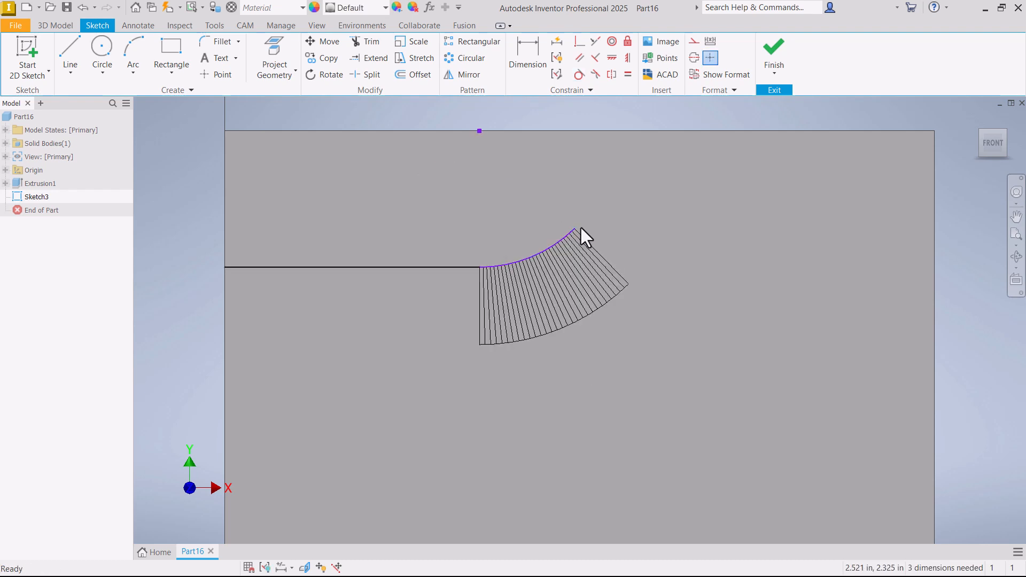
pyautogui.moveTo(574, 229); pyautogui.dragTo(551, 172)
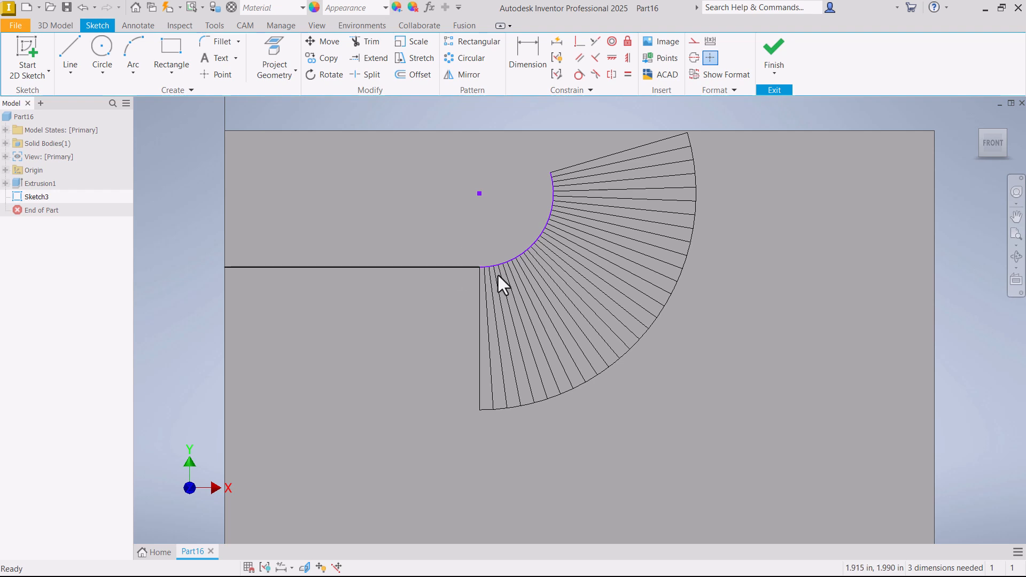
# - Delete the tangent arc at the end of the horizontal line
pyautogui.scroll(-3, 492, 274)
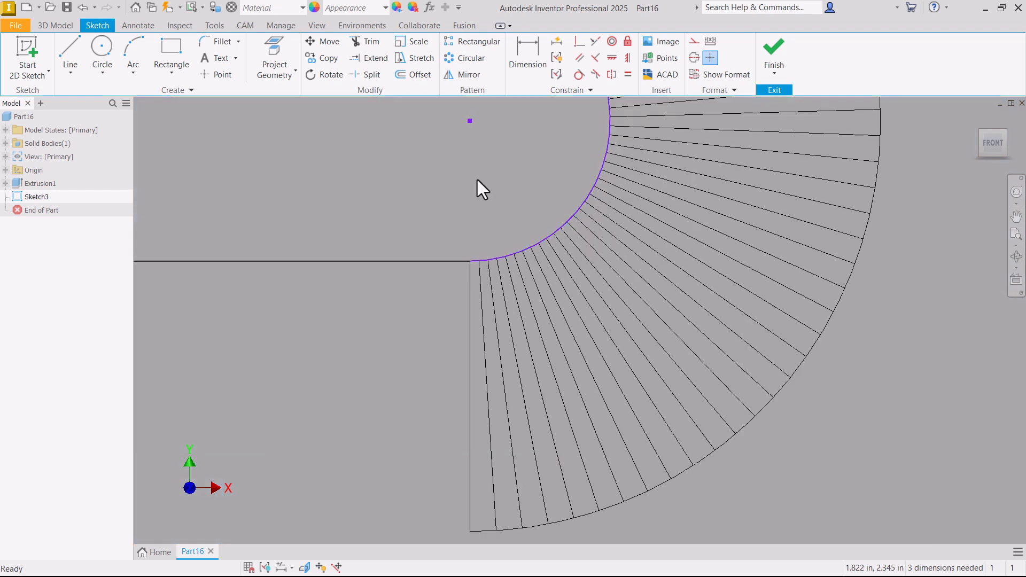
pyautogui.scroll(2, 467, 269)
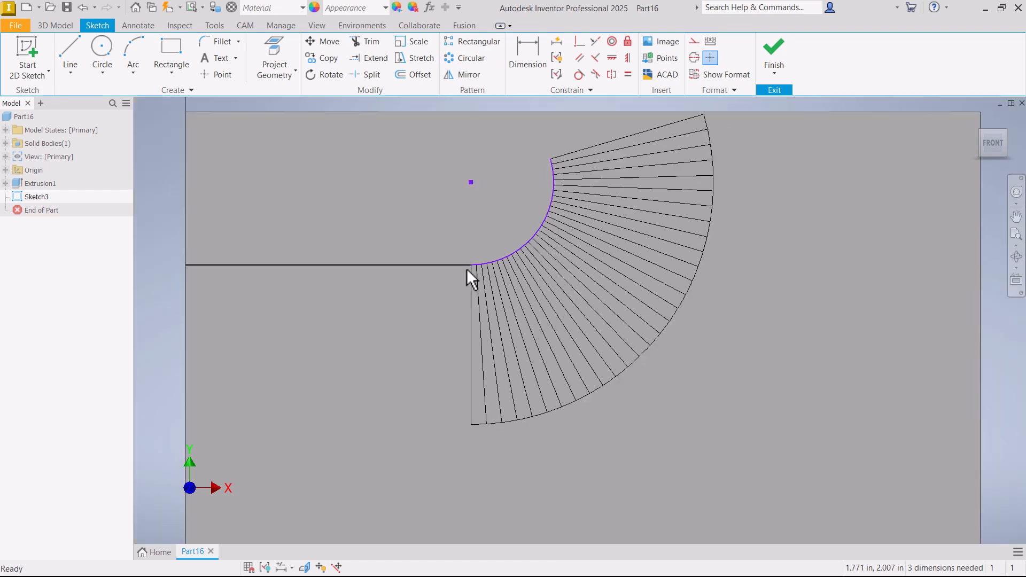
pyautogui.scroll(-3, 485, 262)
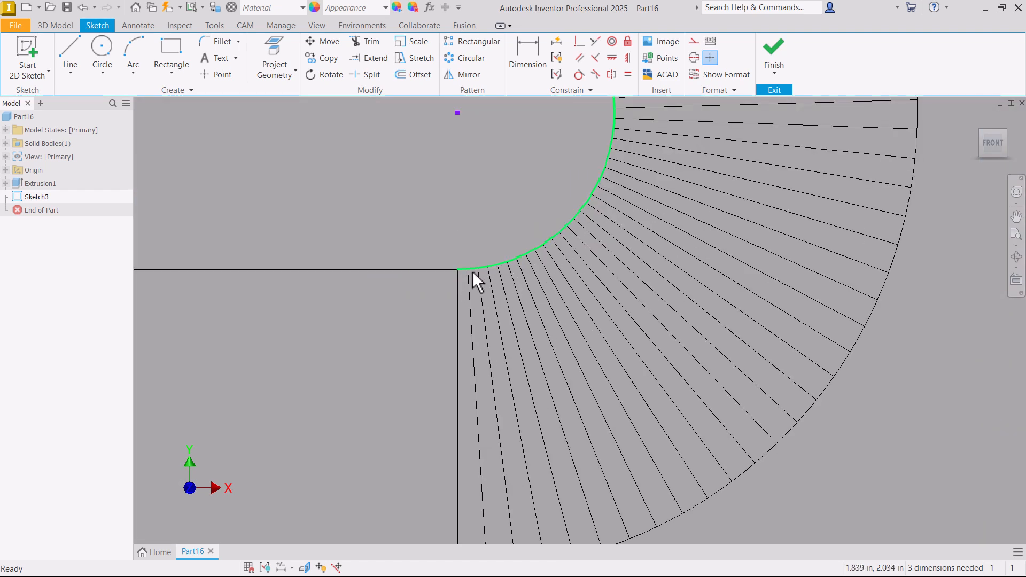
pyautogui.scroll(2, 539, 271)
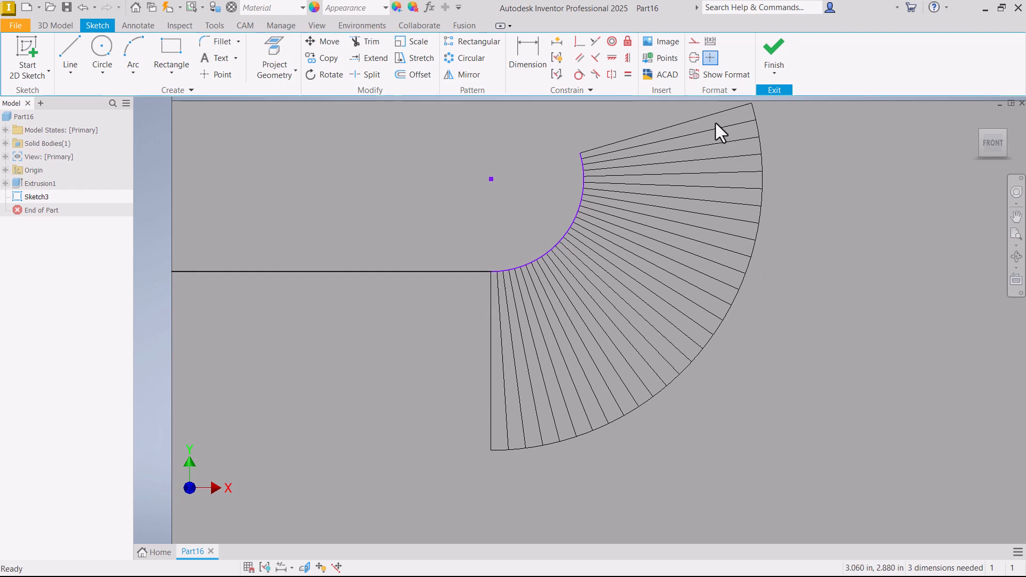
pyautogui.click(521, 268)
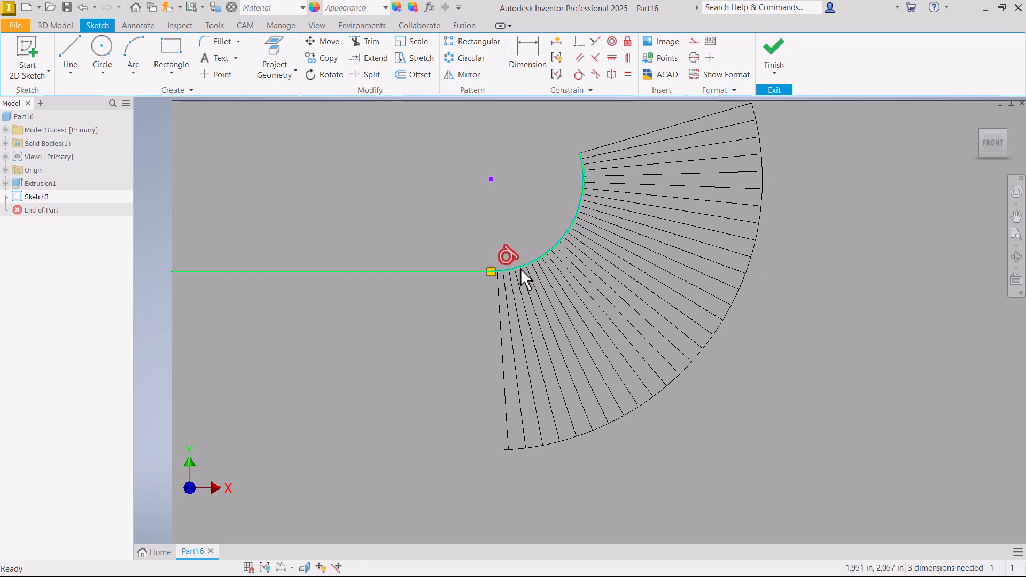
pyautogui.press('Delete')
# - Draw a wavy control vertex spline from the line's end, with vertices dipping low, rising high and ending just inside the face's right edge
pyautogui.click(69, 67)
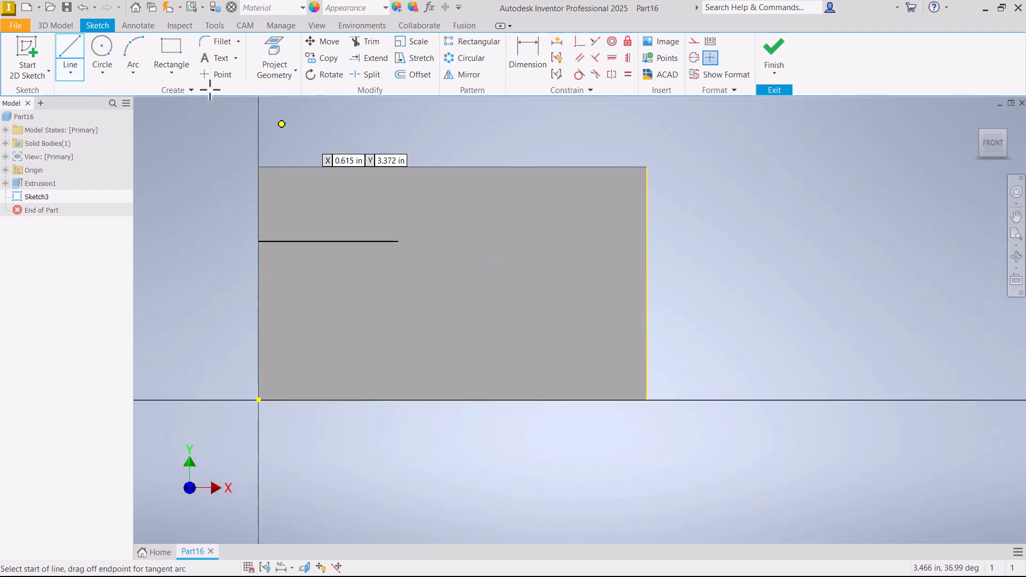
pyautogui.click(69, 74)
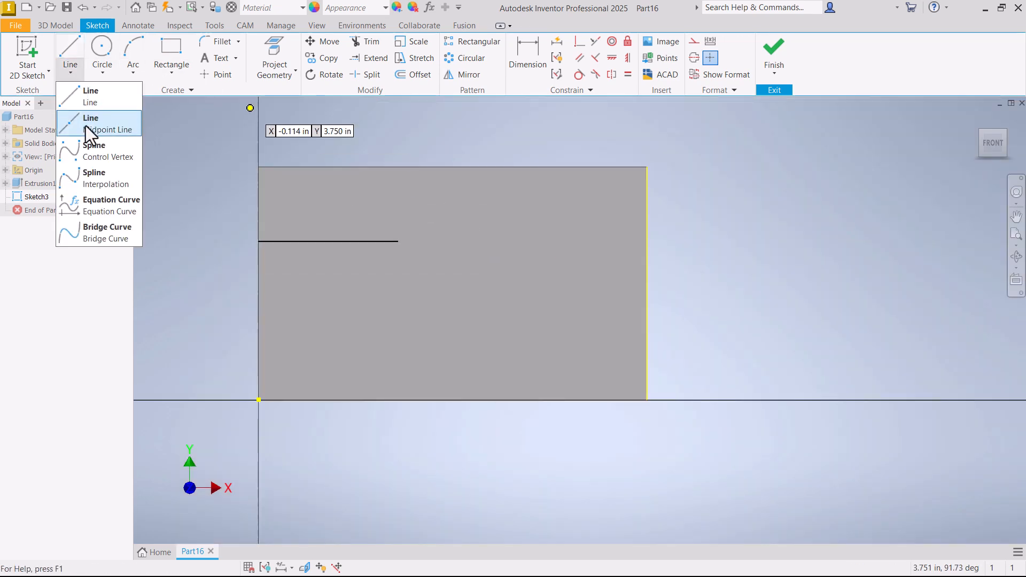
pyautogui.click(85, 155)
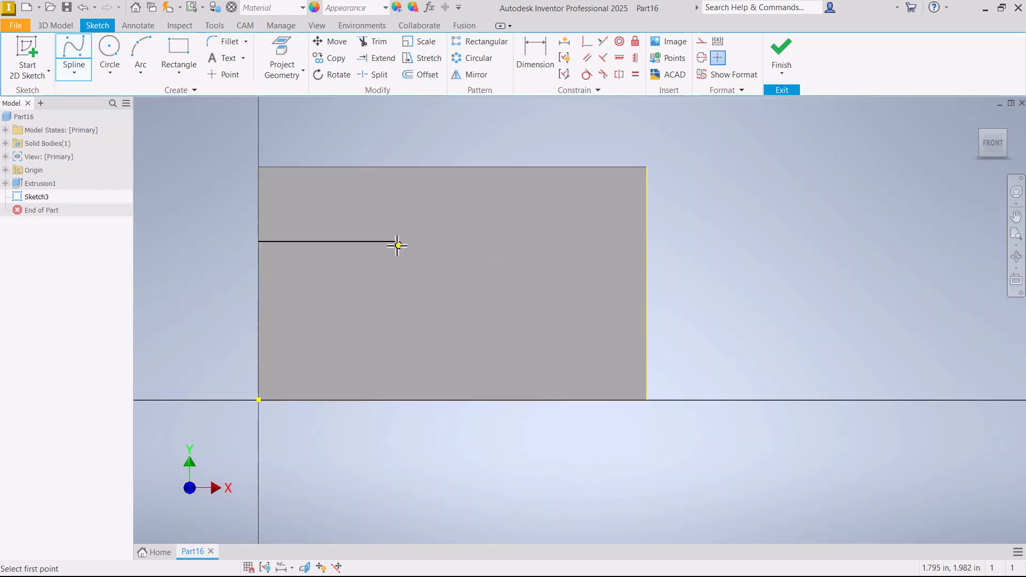
pyautogui.scroll(1, 414, 245)
pyautogui.moveTo(414, 245); pyautogui.dragTo(364, 244, button='middle')
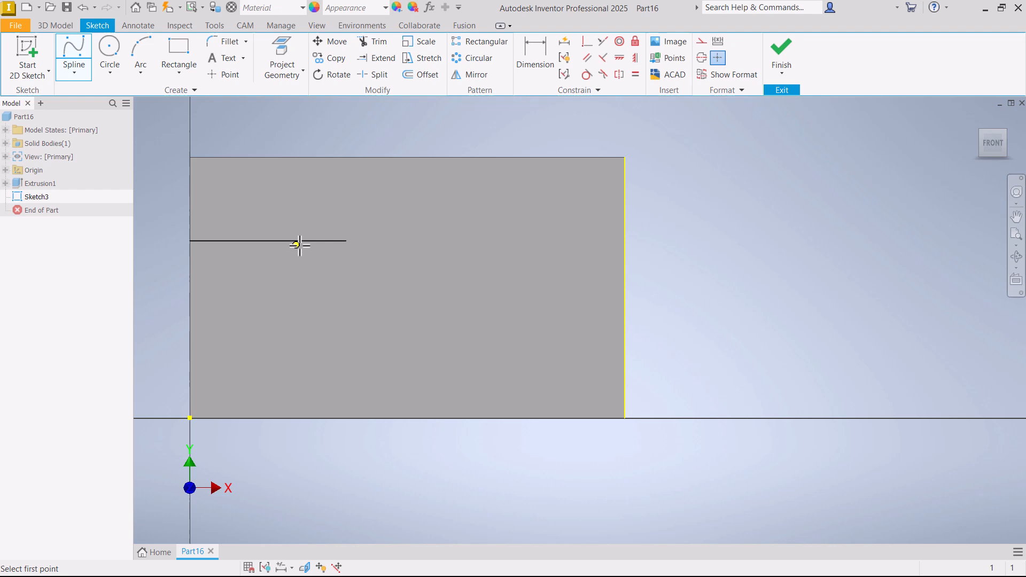
pyautogui.click(347, 241)
pyautogui.click(363, 210)
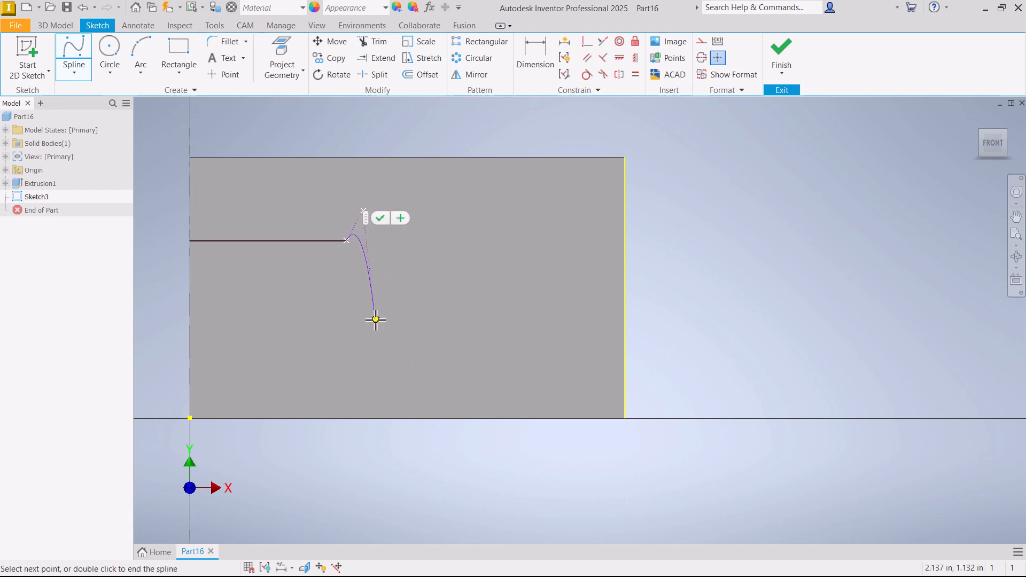
pyautogui.click(435, 378)
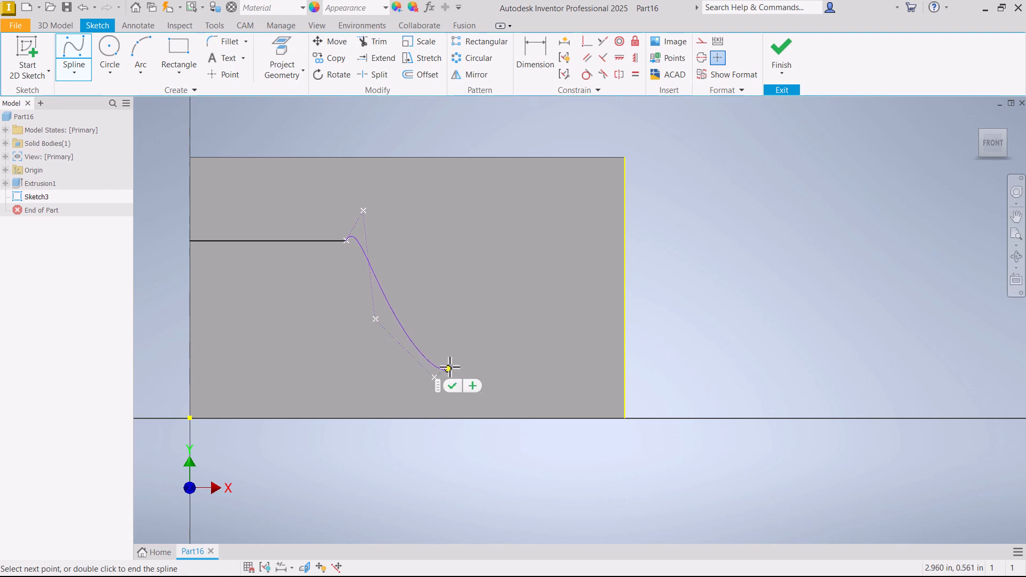
pyautogui.click(466, 327)
pyautogui.click(523, 190)
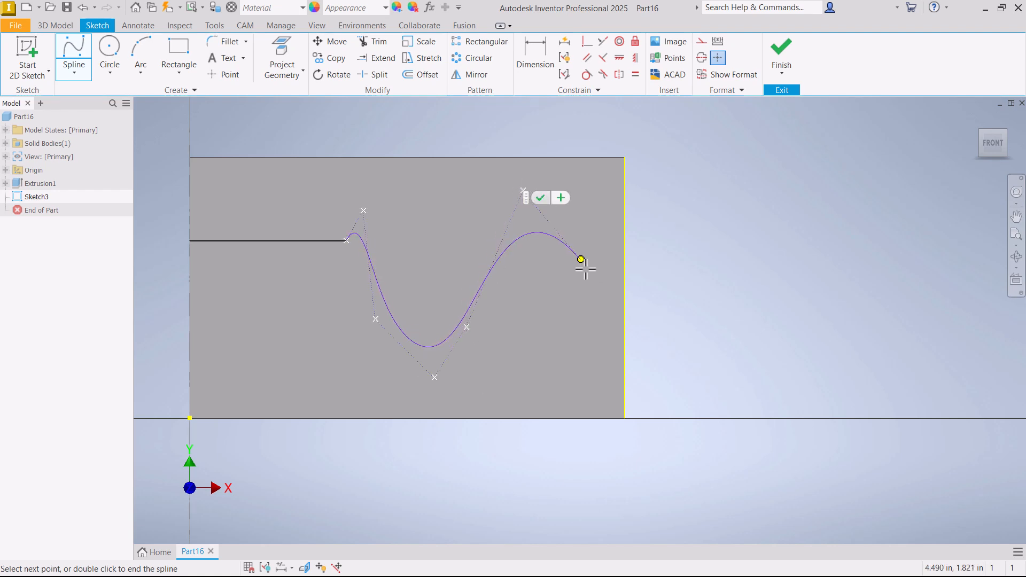
pyautogui.click(617, 345)
pyautogui.click(630, 354)
pyautogui.rightClick(629, 339)
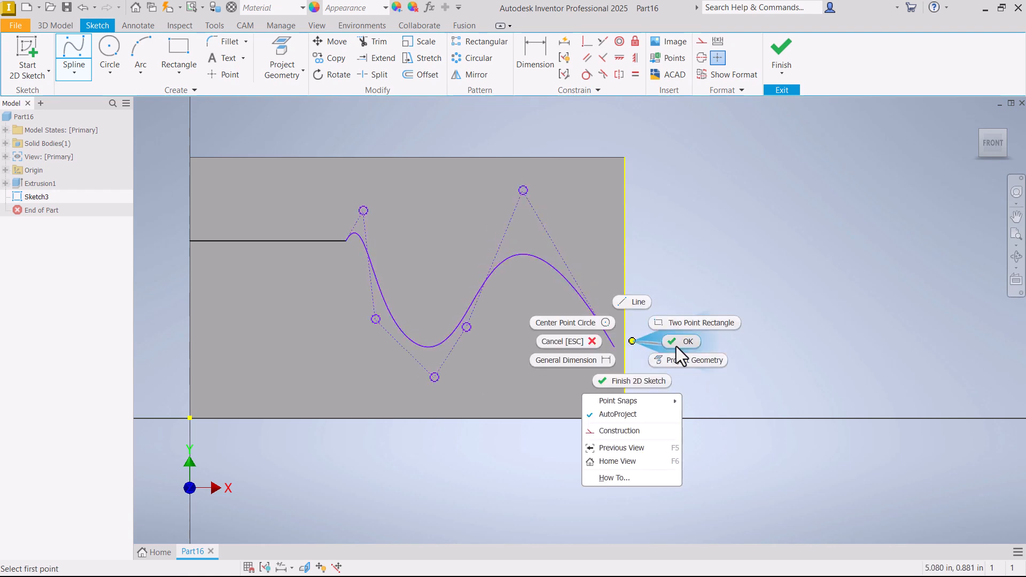
# - Finish the spline and reshape it into a smoother wave by shifting its control vertices, mostly toward the face's right edge
pyautogui.click(675, 347)
pyautogui.scroll(-3, 376, 285)
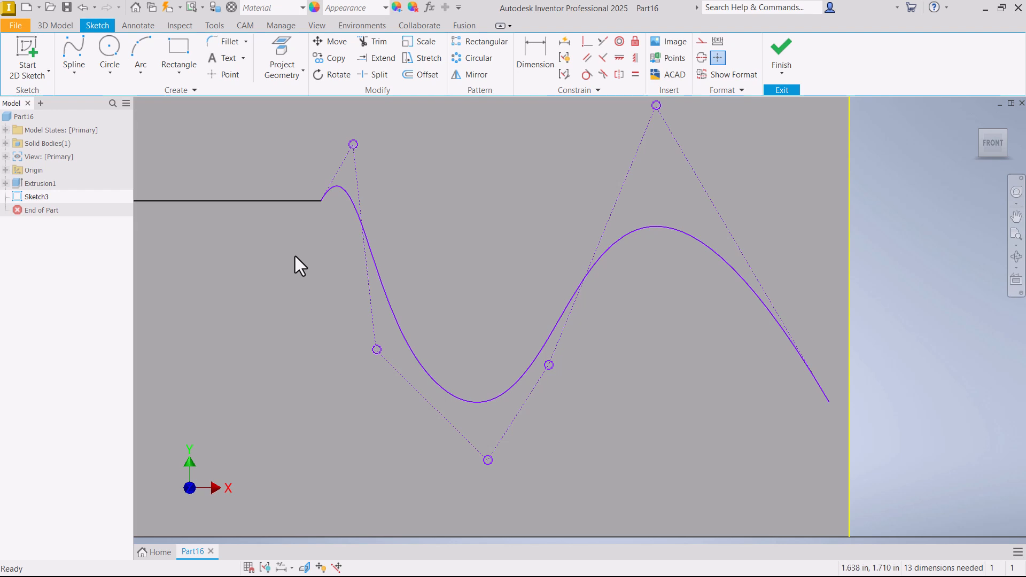
pyautogui.scroll(2, 321, 164)
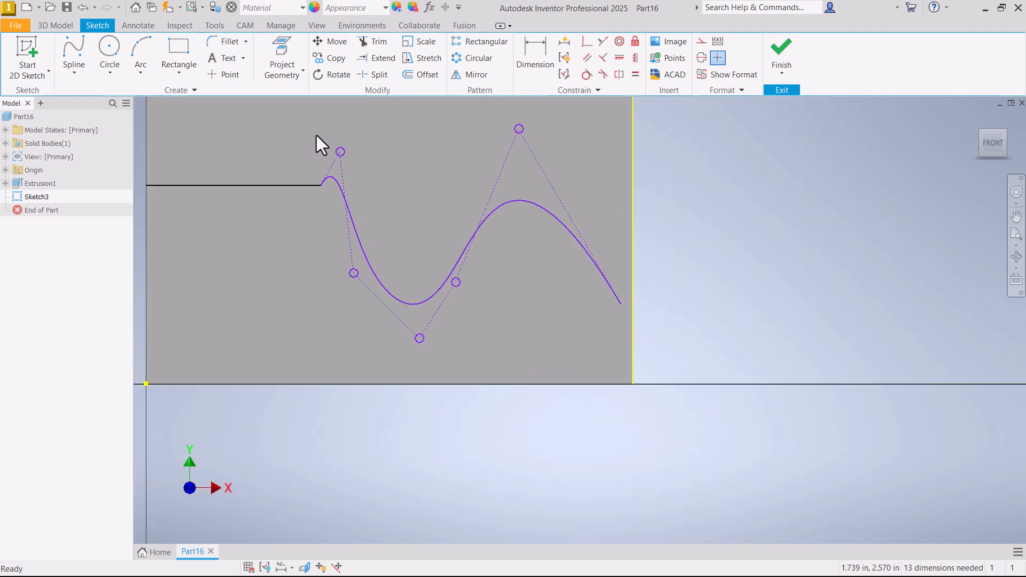
pyautogui.moveTo(343, 151); pyautogui.dragTo(419, 132)
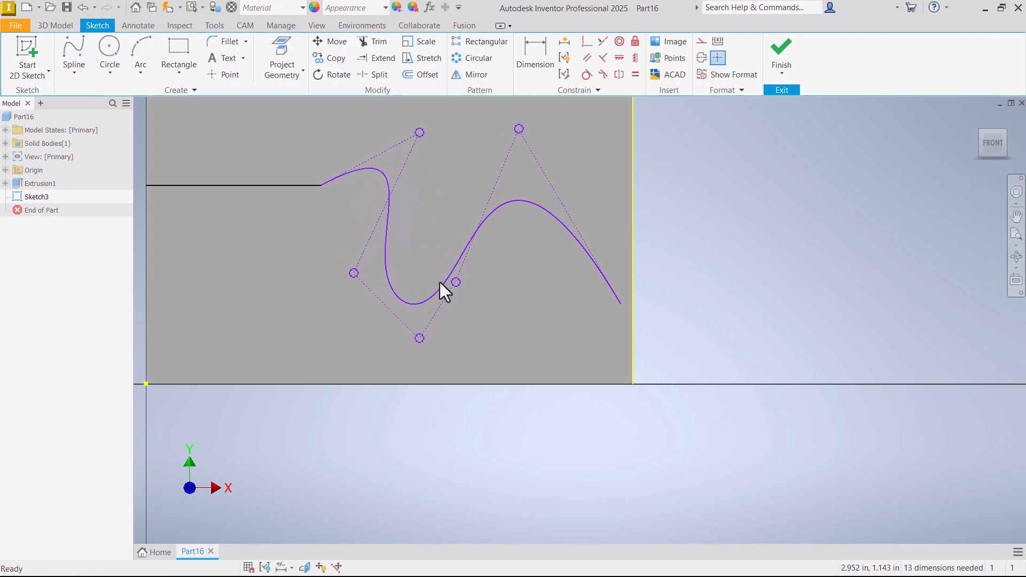
pyautogui.moveTo(455, 282); pyautogui.dragTo(526, 273)
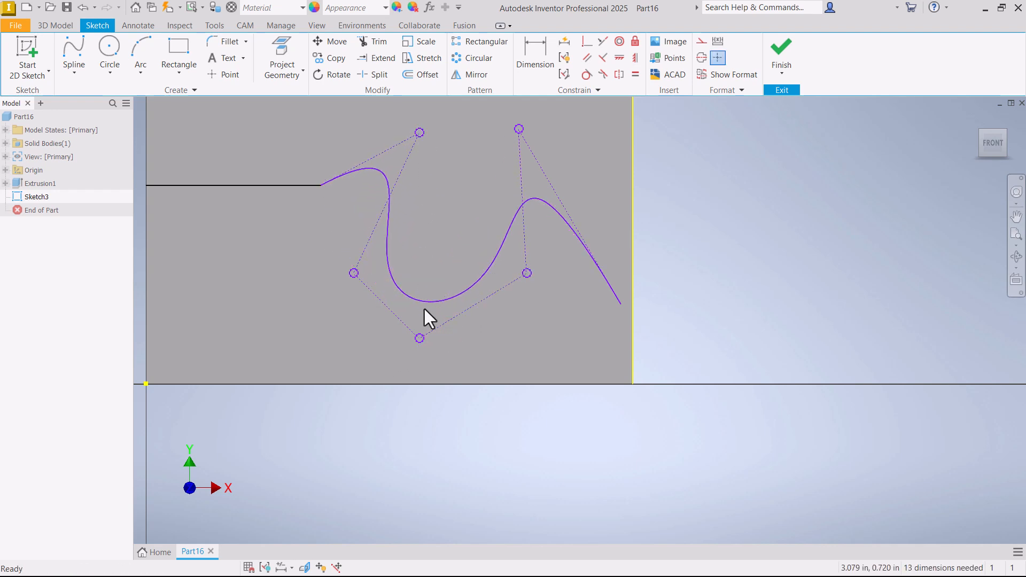
pyautogui.moveTo(353, 273); pyautogui.dragTo(423, 246)
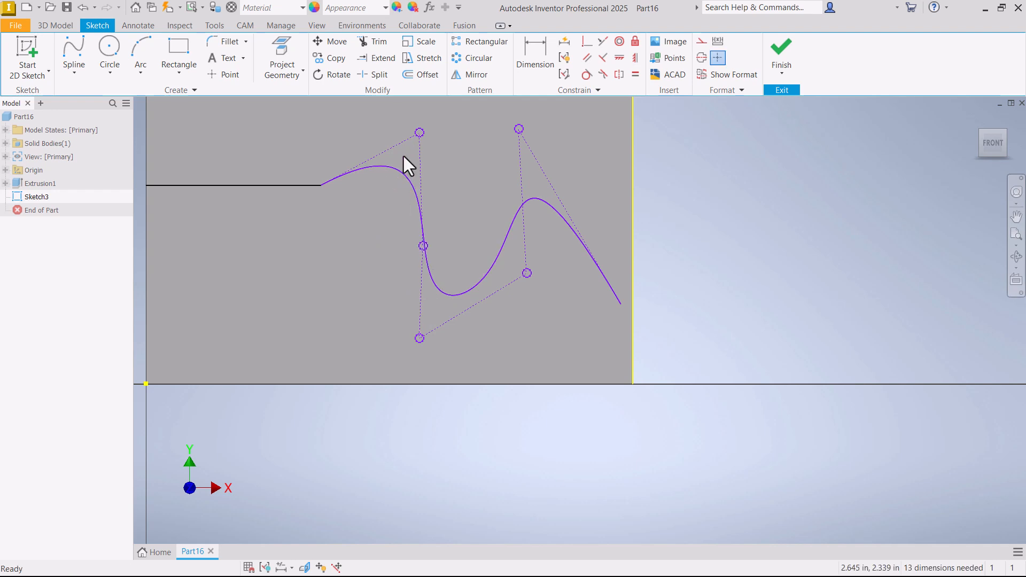
pyautogui.moveTo(420, 132); pyautogui.dragTo(383, 157)
pyautogui.moveTo(419, 337); pyautogui.dragTo(482, 324)
pyautogui.moveTo(518, 129); pyautogui.dragTo(578, 180)
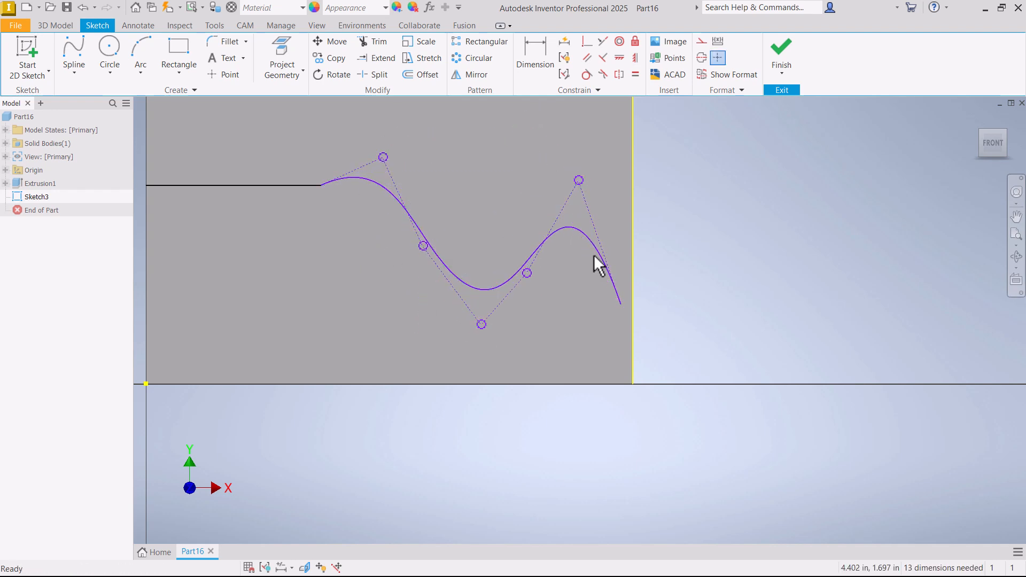
# - Constrain the spline tangent to the horizontal line and display the spline's curvature comb
pyautogui.scroll(3, 366, 184)
pyautogui.scroll(-3, 337, 182)
pyautogui.scroll(3, 324, 190)
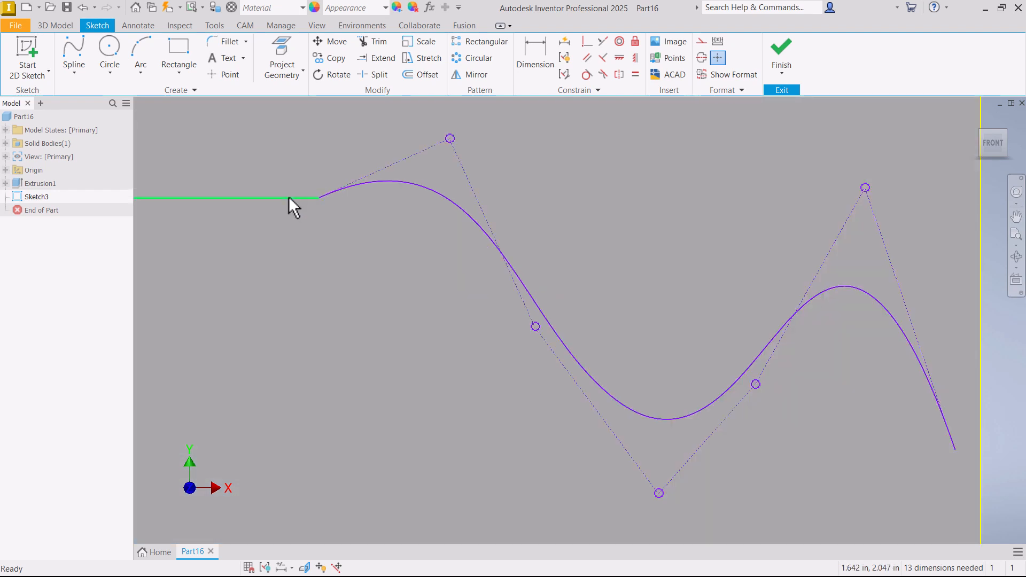
pyautogui.scroll(2, 312, 195)
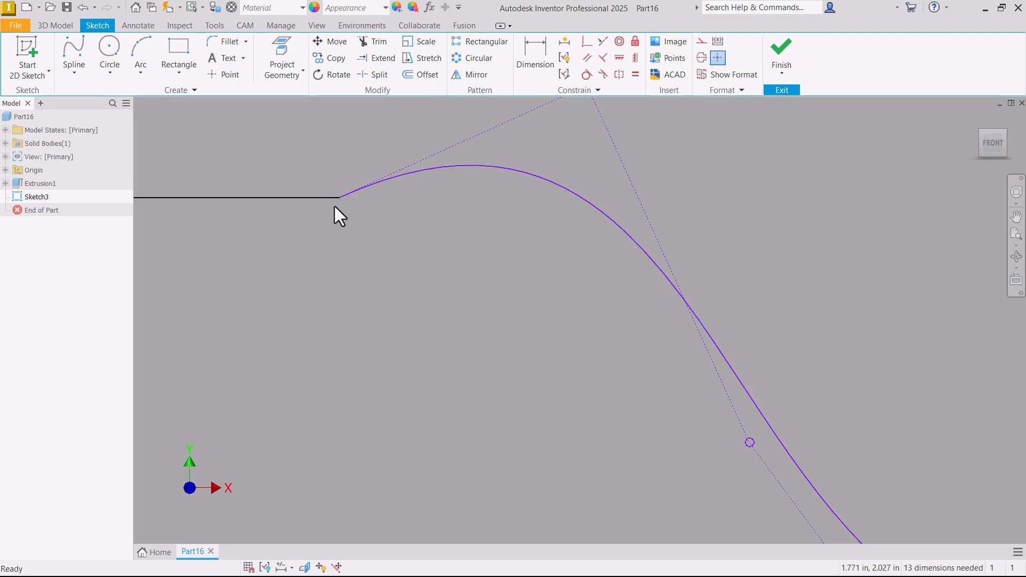
pyautogui.click(587, 75)
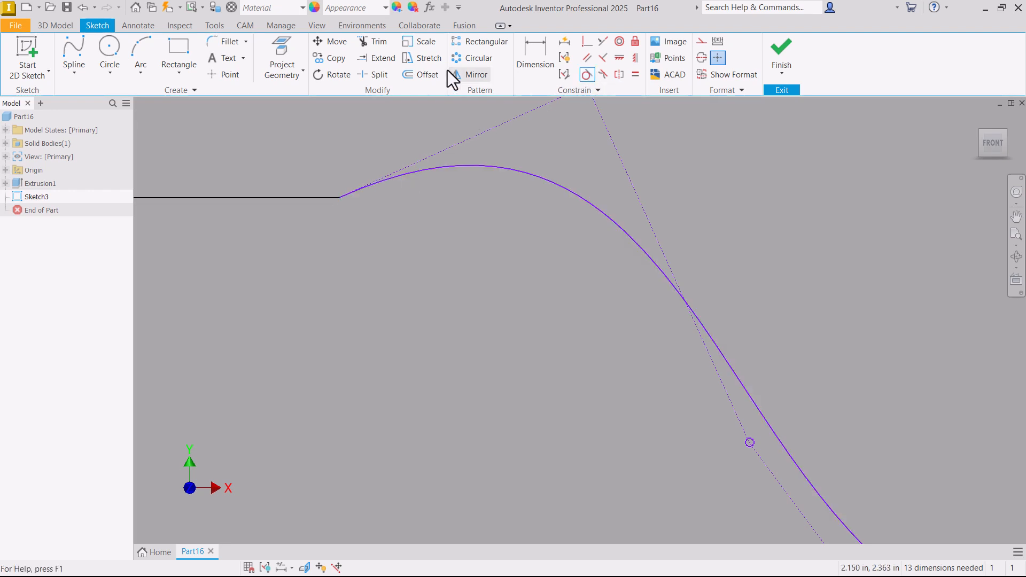
pyautogui.click(383, 185)
pyautogui.click(304, 197)
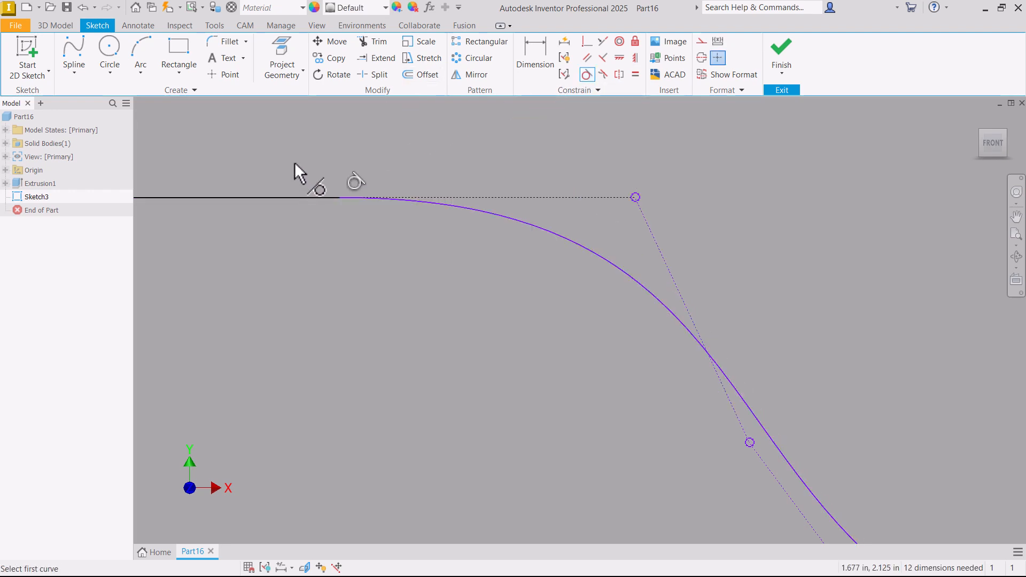
pyautogui.rightClick(293, 146)
pyautogui.click(353, 147)
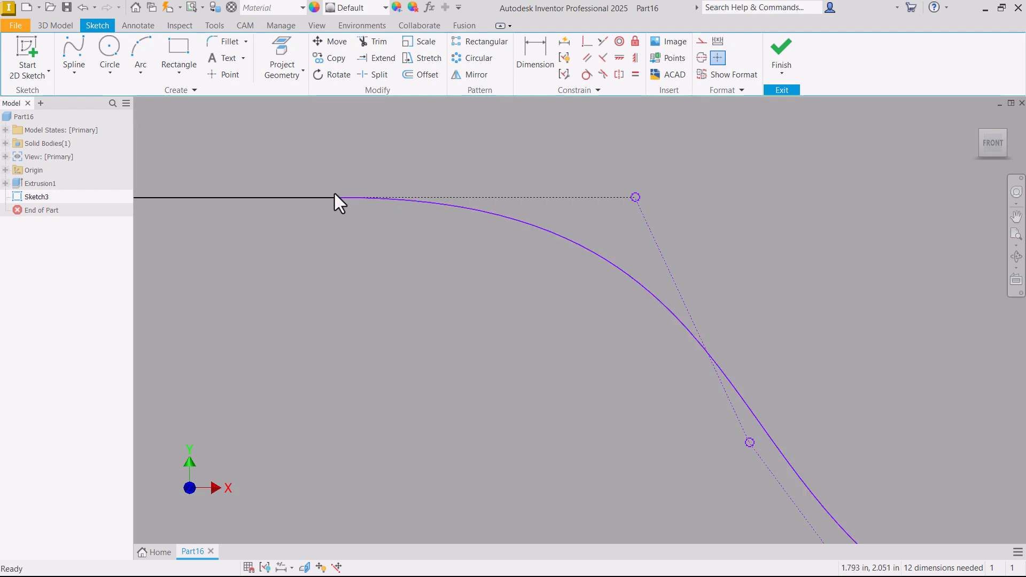
pyautogui.rightClick(492, 213)
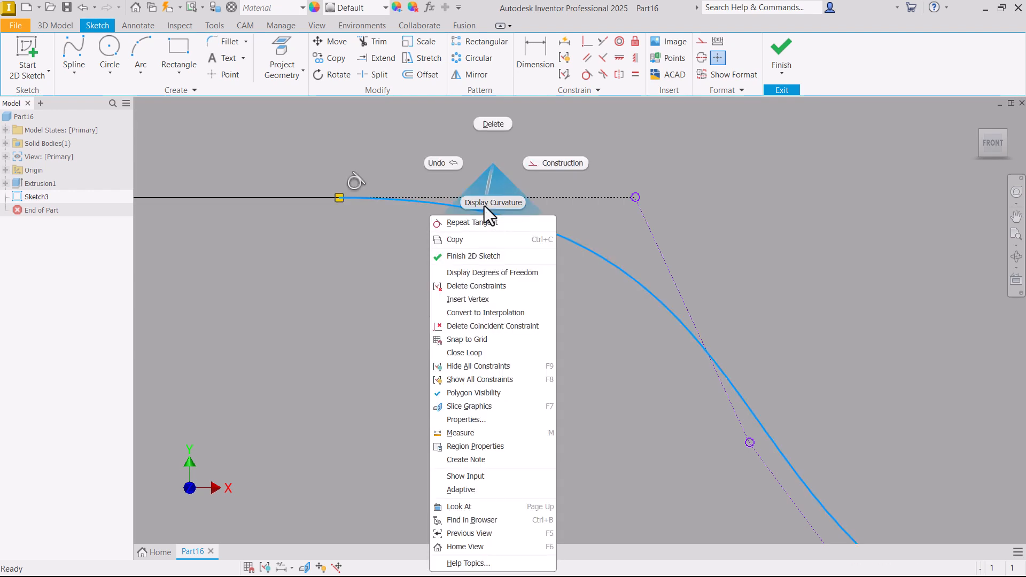
pyautogui.click(484, 206)
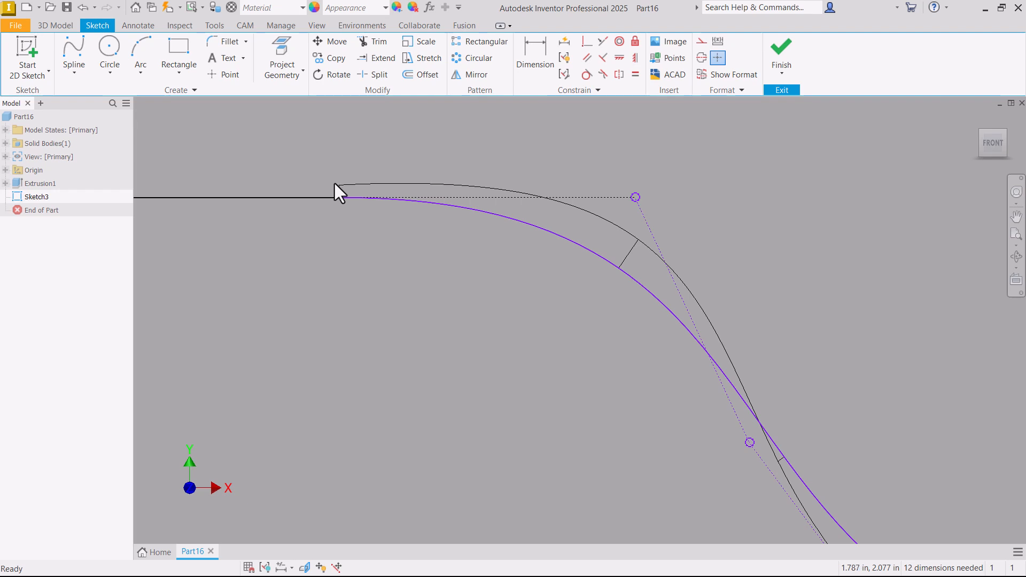
# - Examine the spline's curvature comb at the joint with the horizontal line and along the whole curve
pyautogui.scroll(-5, 304, 172)
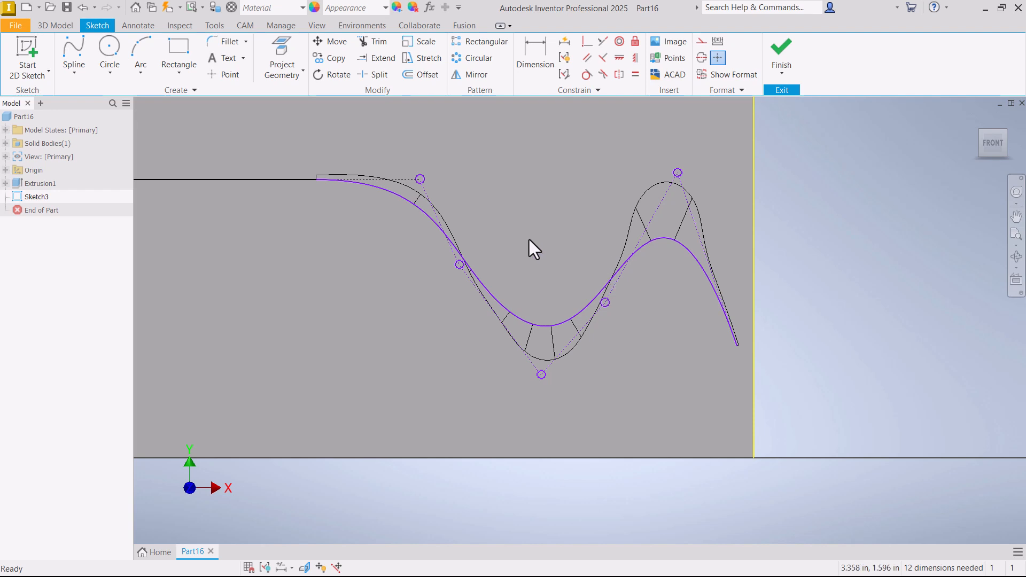
pyautogui.scroll(5, 342, 182)
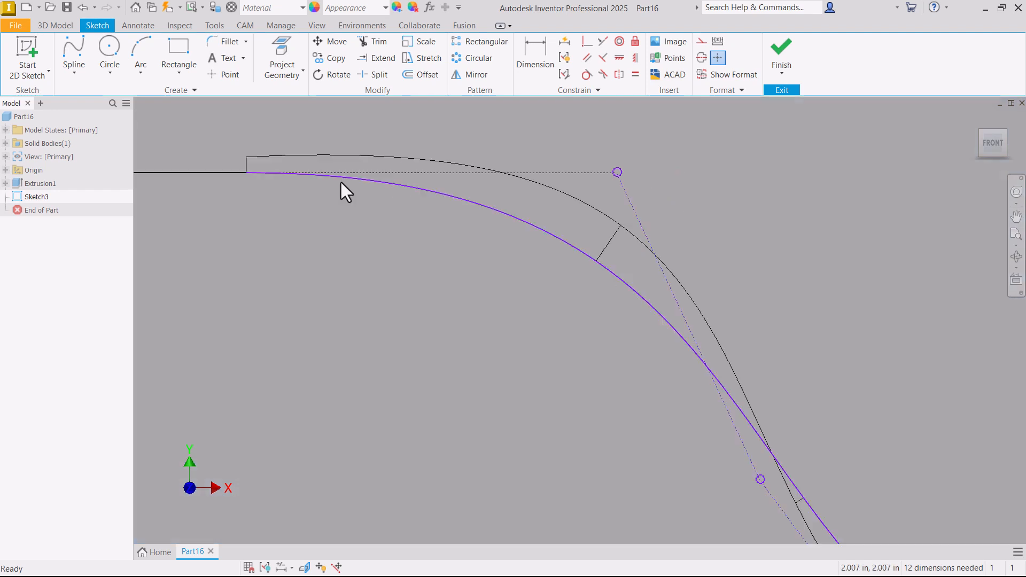
pyautogui.scroll(-3, 290, 197)
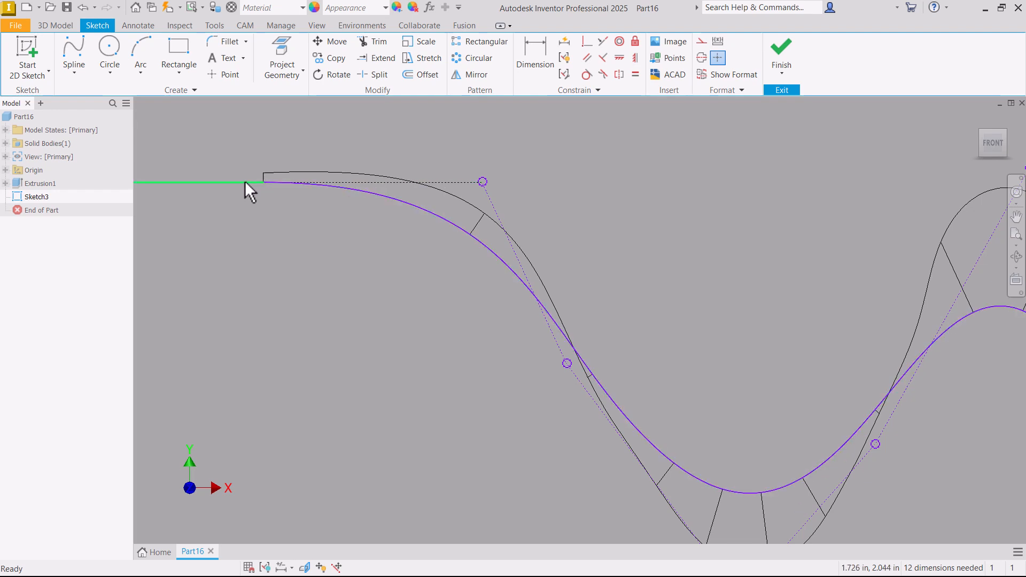
pyautogui.scroll(-3, 300, 224)
pyautogui.scroll(6, 311, 190)
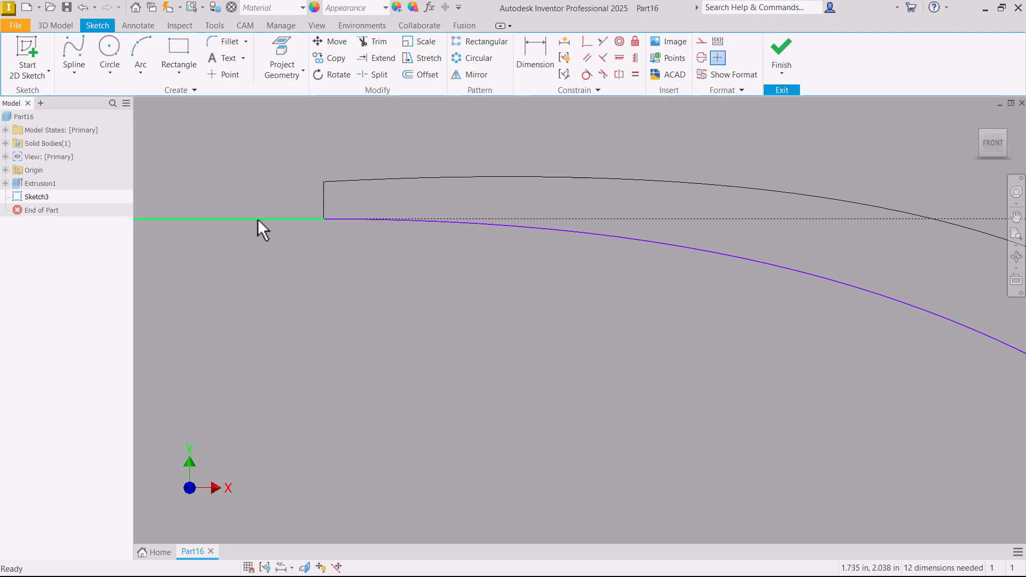
pyautogui.click(324, 219)
pyautogui.scroll(-2, 281, 184)
pyautogui.scroll(-3, 293, 207)
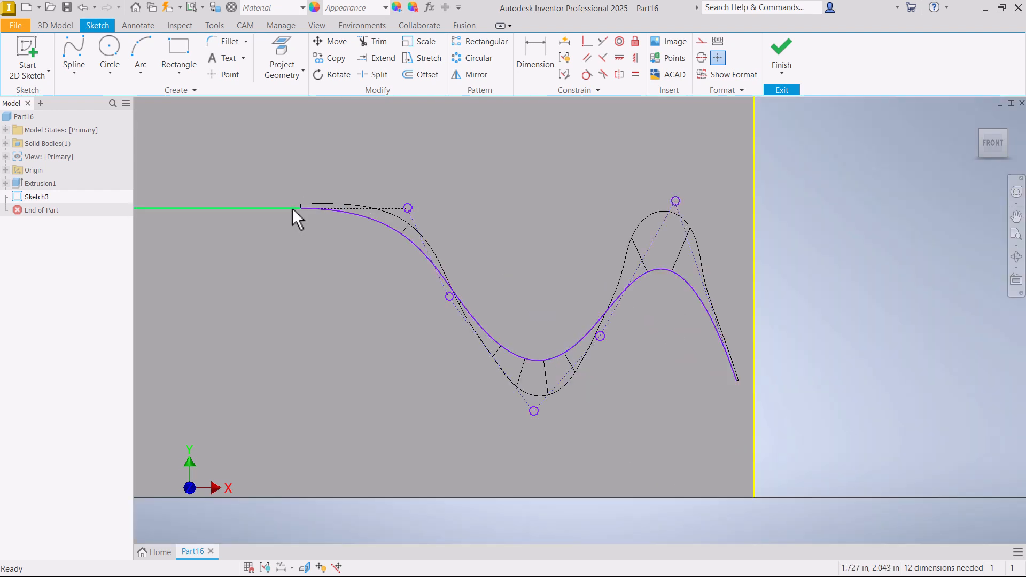
pyautogui.scroll(3, 291, 207)
pyautogui.scroll(-3, 304, 152)
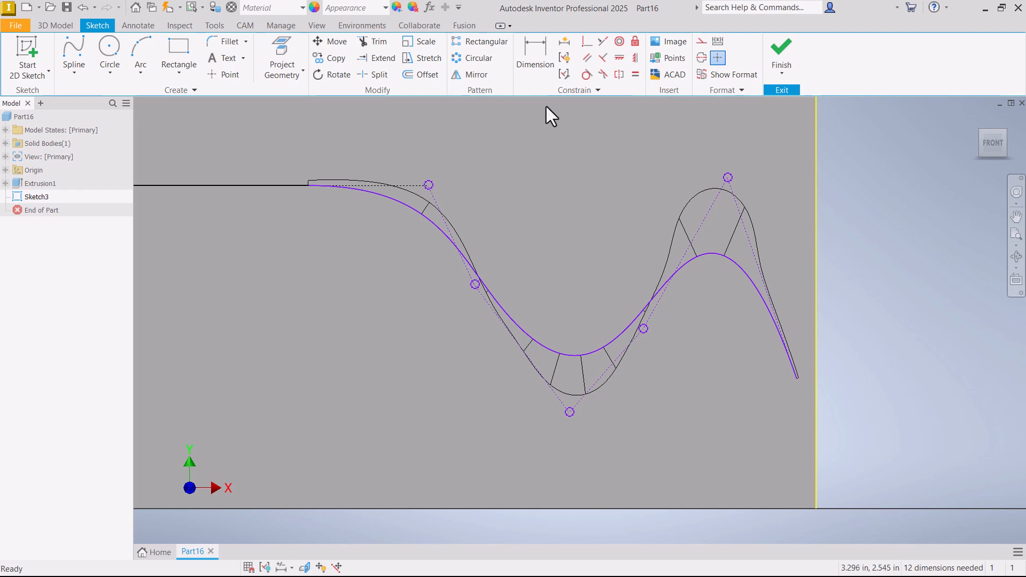
# - Apply a Smooth (G2) constraint between the spline and the horizontal line
pyautogui.click(604, 74)
pyautogui.click(375, 194)
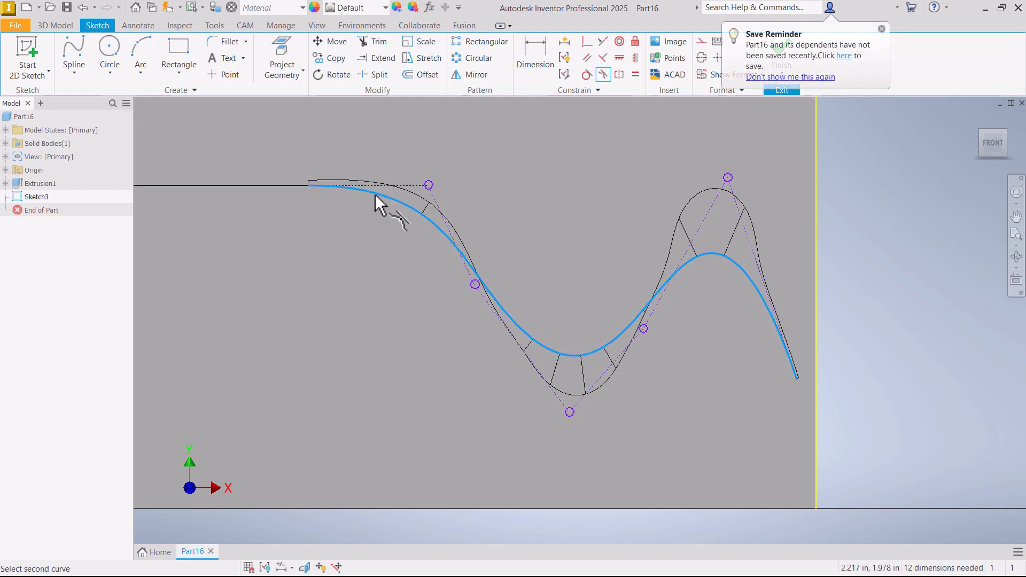
pyautogui.click(270, 184)
pyautogui.rightClick(249, 138)
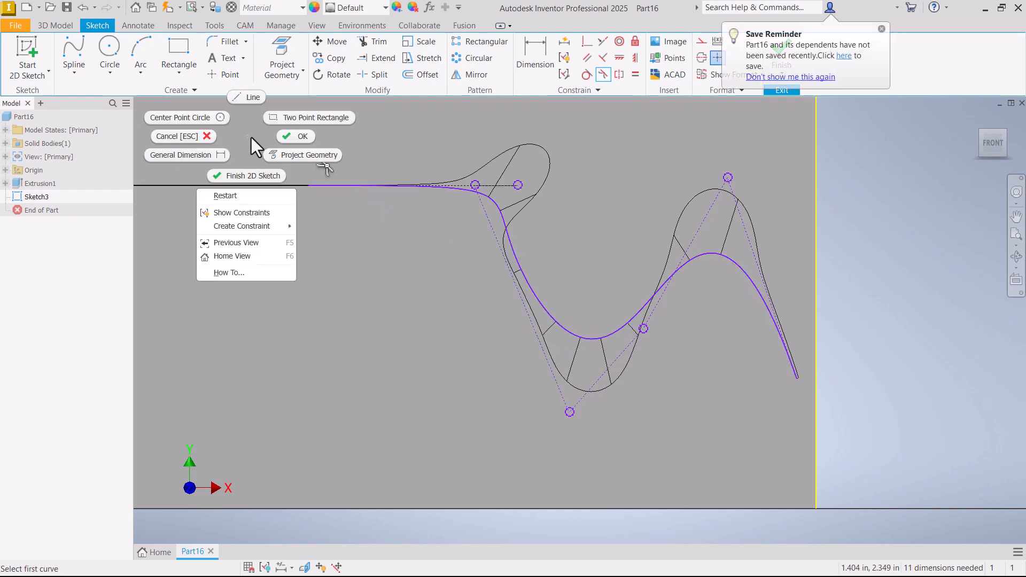
pyautogui.click(292, 137)
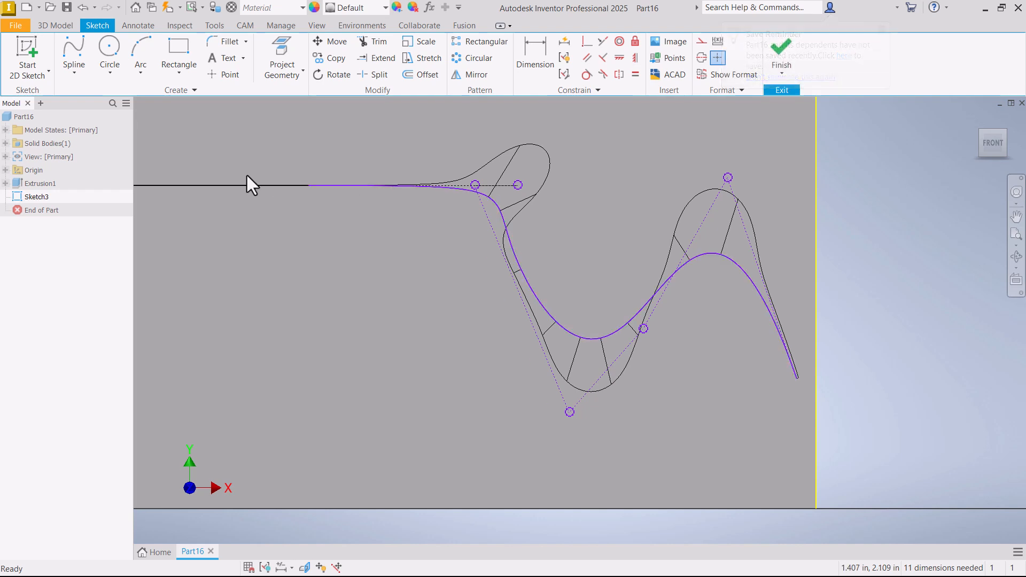
# - Soften the spline's bends by moving its control vertices, shifting the lower ones up and right and its end past the face's right edge
pyautogui.scroll(5, 441, 226)
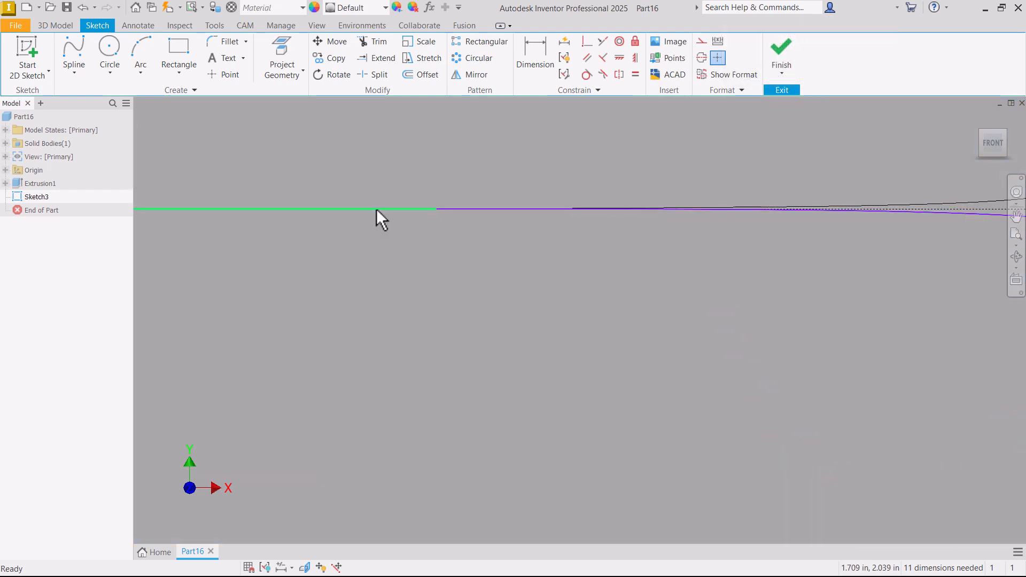
pyautogui.scroll(-4, 428, 229)
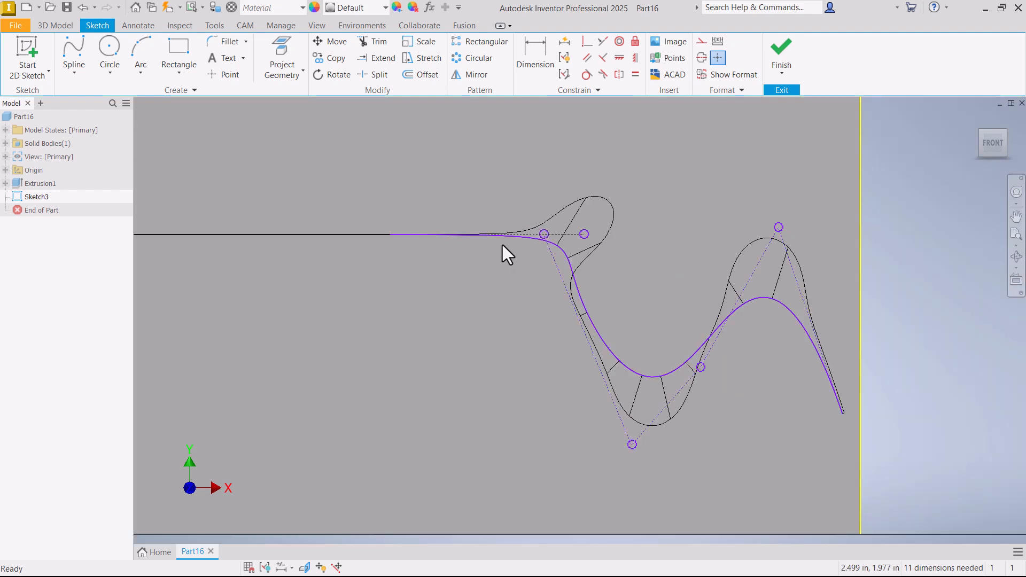
pyautogui.moveTo(545, 234); pyautogui.dragTo(625, 235)
pyautogui.moveTo(633, 444); pyautogui.dragTo(688, 332)
pyautogui.moveTo(700, 367); pyautogui.dragTo(742, 347)
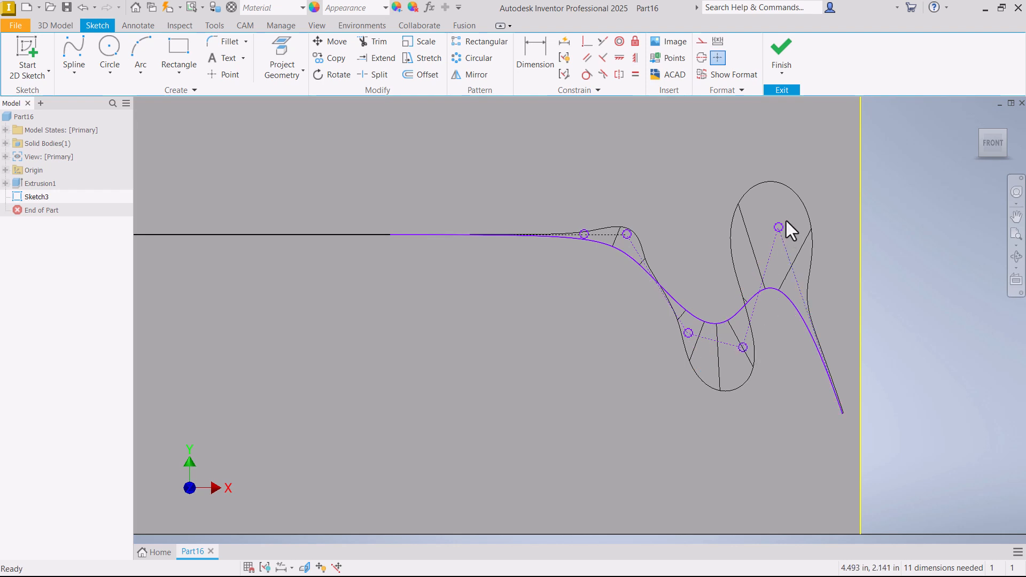
pyautogui.moveTo(784, 223); pyautogui.dragTo(827, 270)
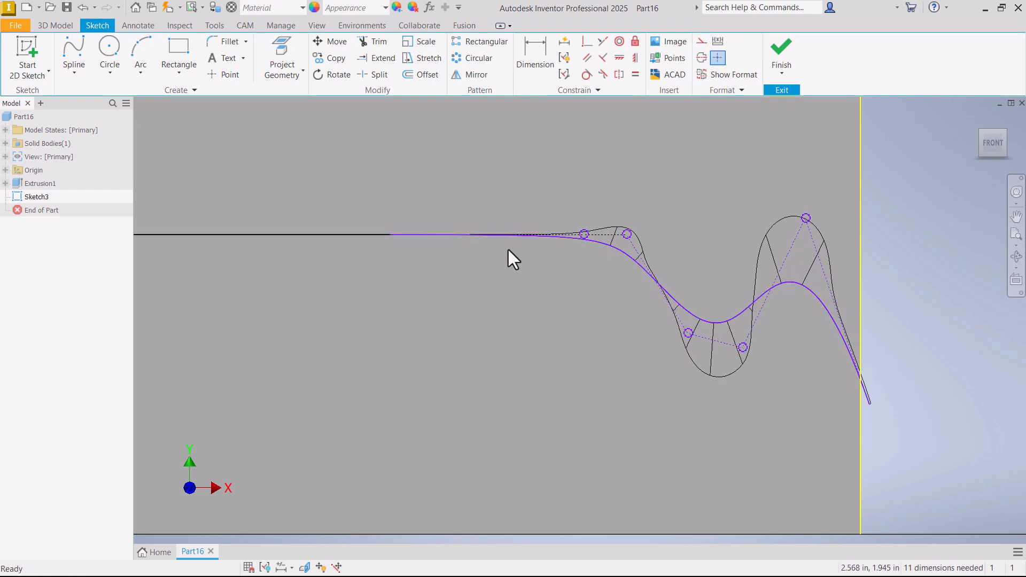
pyautogui.moveTo(587, 235); pyautogui.dragTo(562, 234)
# - Increase the scale of the spline's curvature comb to about mid-range and apply the setting
pyautogui.scroll(5, 376, 226)
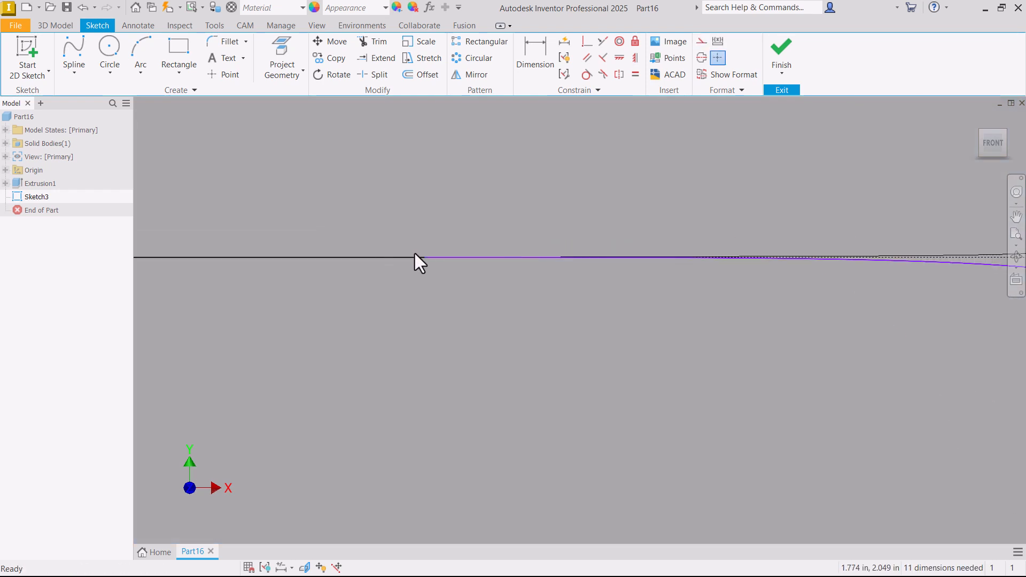
pyautogui.scroll(-5, 425, 256)
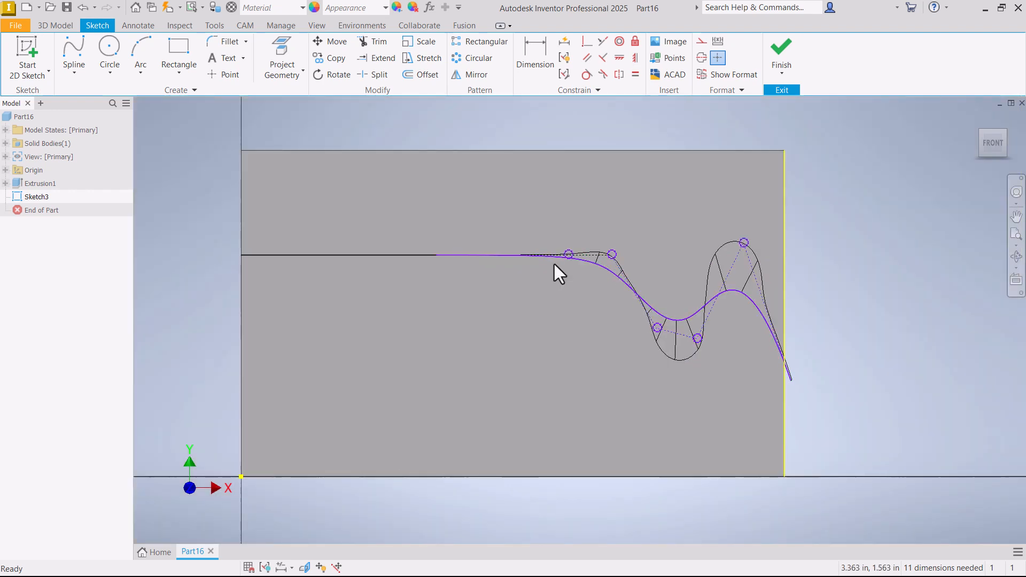
pyautogui.scroll(6, 410, 264)
pyautogui.scroll(4, 386, 253)
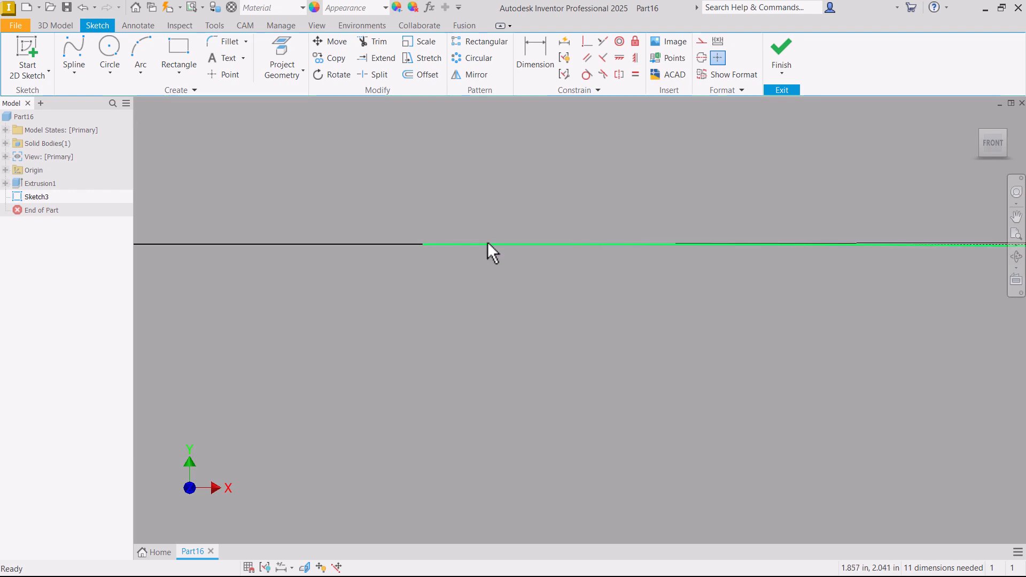
pyautogui.click(487, 244)
pyautogui.rightClick(482, 128)
pyautogui.click(481, 273)
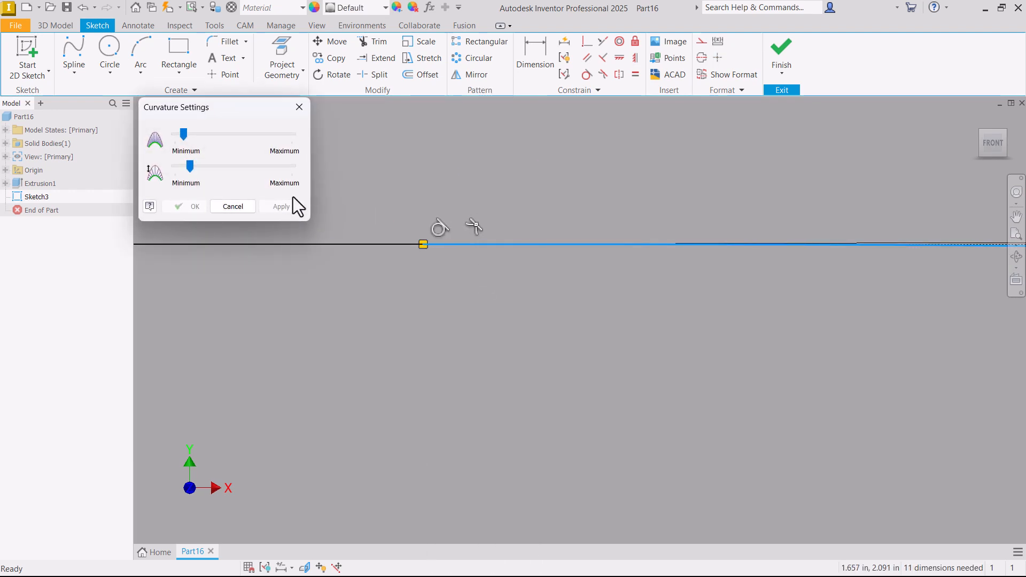
pyautogui.moveTo(188, 163); pyautogui.dragTo(235, 171)
pyautogui.click(280, 207)
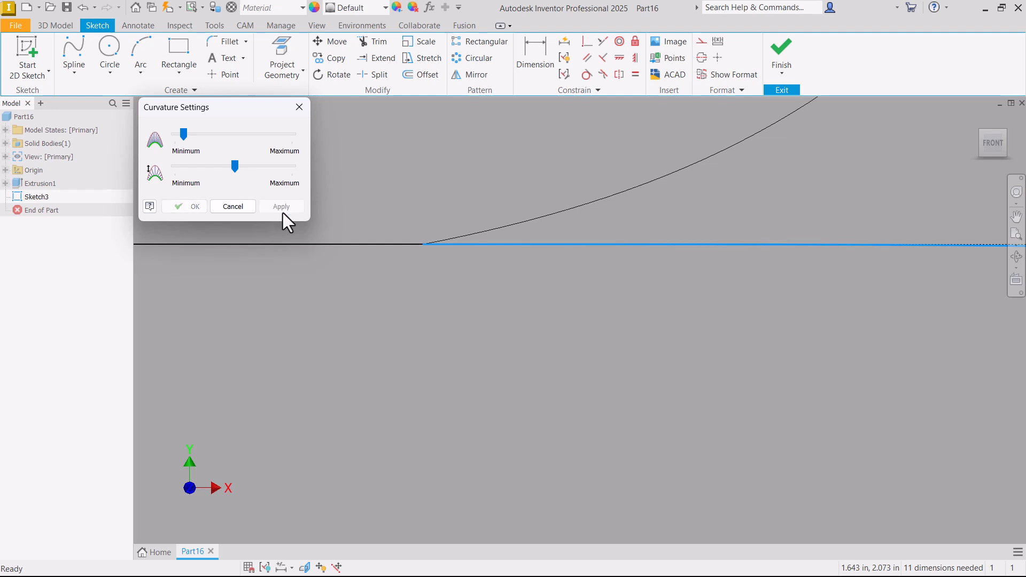
pyautogui.click(233, 206)
# - Examine the enlarged curvature comb along the spline and where it meets the horizontal line
pyautogui.scroll(5, 402, 245)
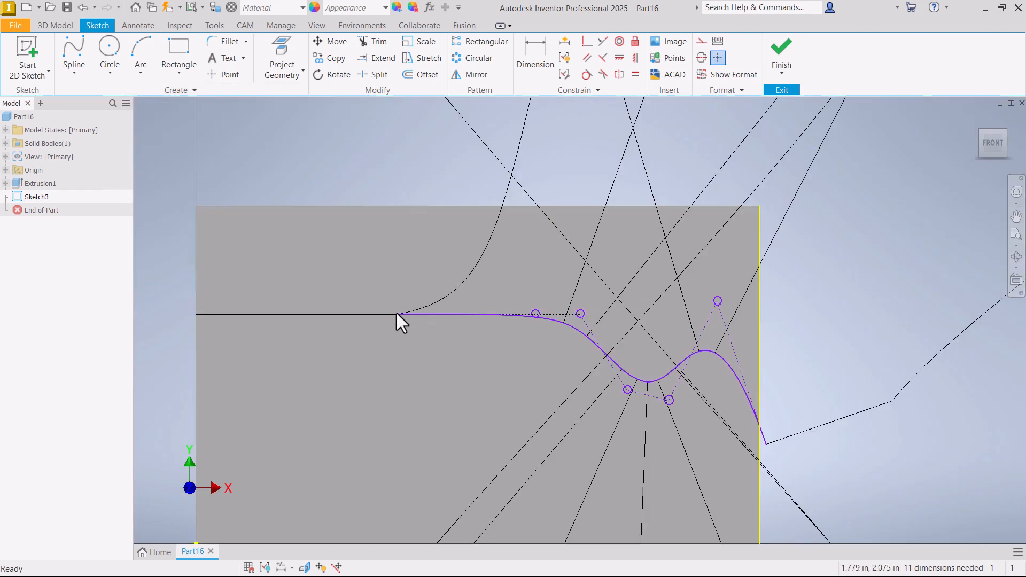
pyautogui.scroll(6, 404, 313)
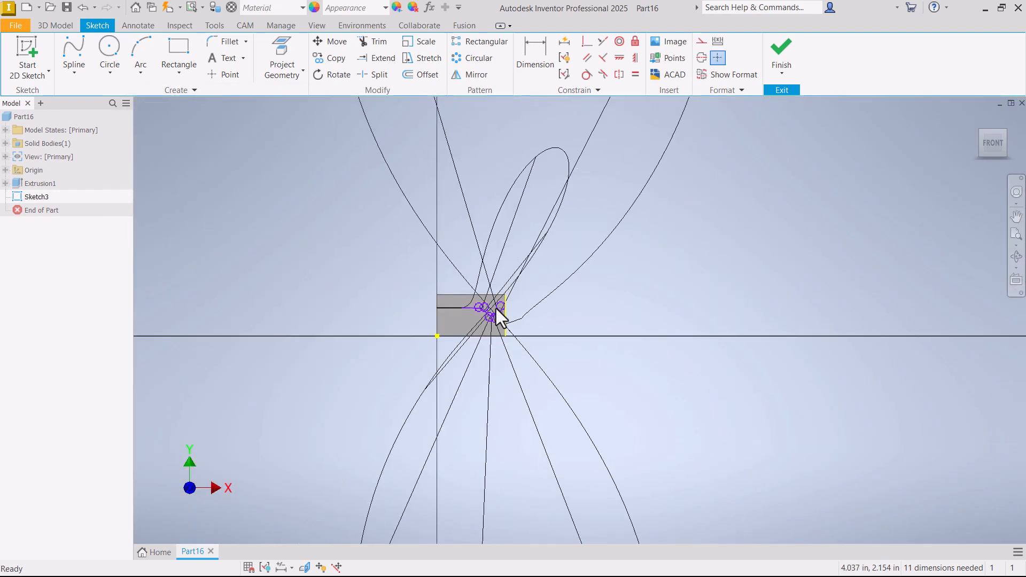
pyautogui.scroll(-10, 483, 306)
pyautogui.scroll(12, 566, 298)
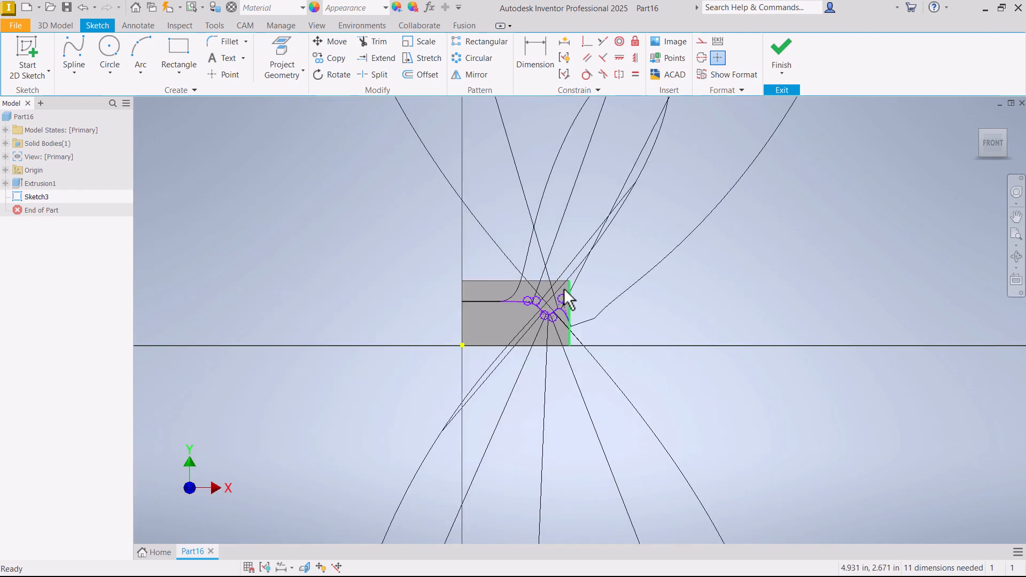
pyautogui.scroll(2, 490, 301)
pyautogui.scroll(-10, 492, 300)
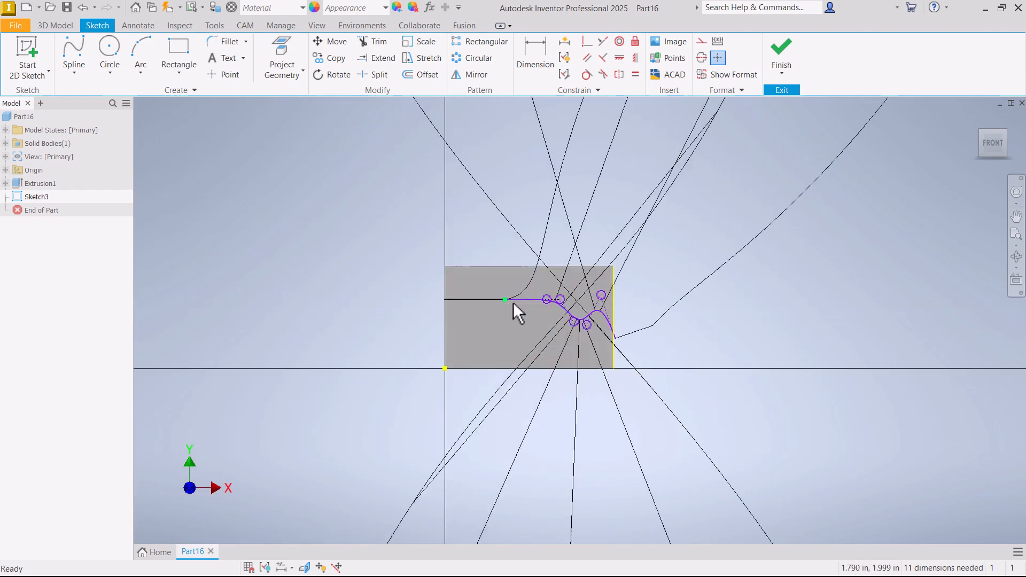
# - Reduce the scale of the spline's curvature comb to about a quarter of its range, apply it and leave the curvature settings
pyautogui.scroll(-8, 463, 300)
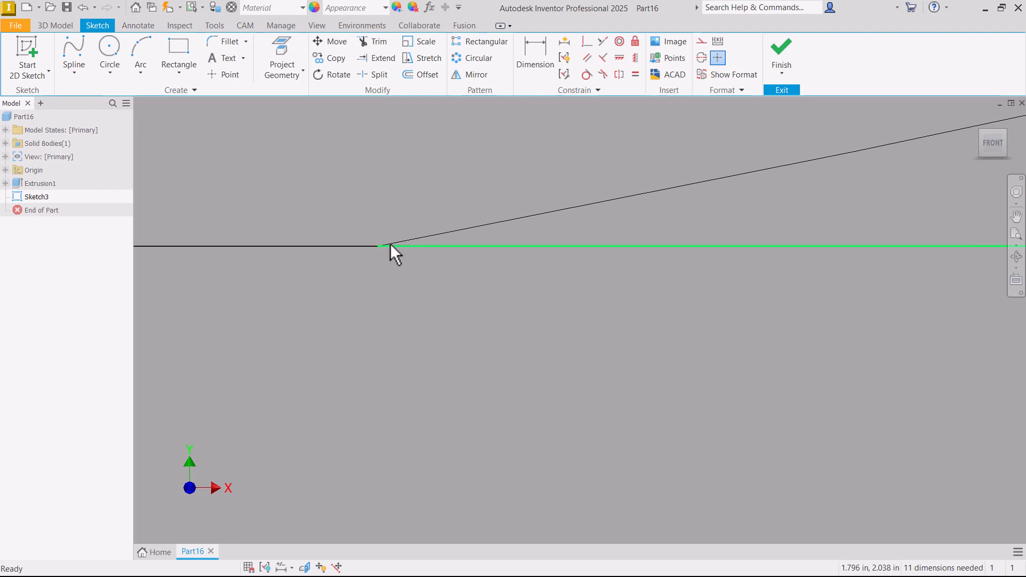
pyautogui.scroll(5, 390, 303)
pyautogui.rightClick(479, 298)
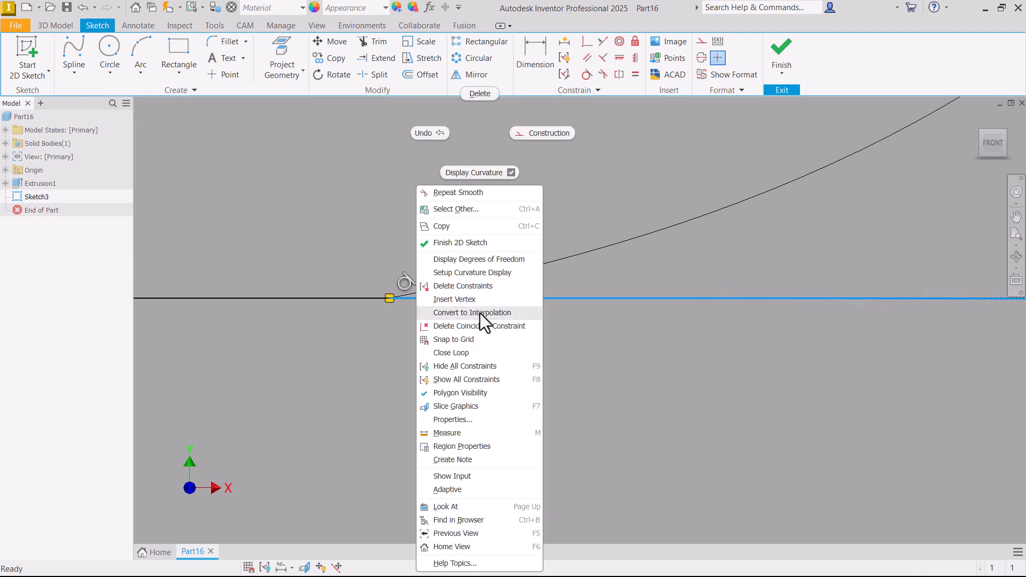
pyautogui.click(465, 272)
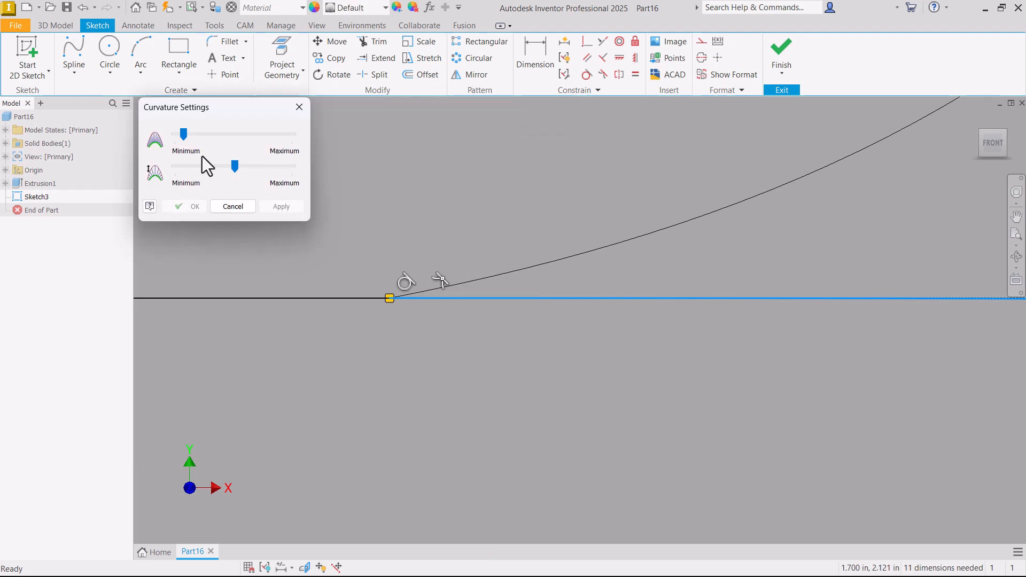
pyautogui.moveTo(226, 159); pyautogui.dragTo(203, 165)
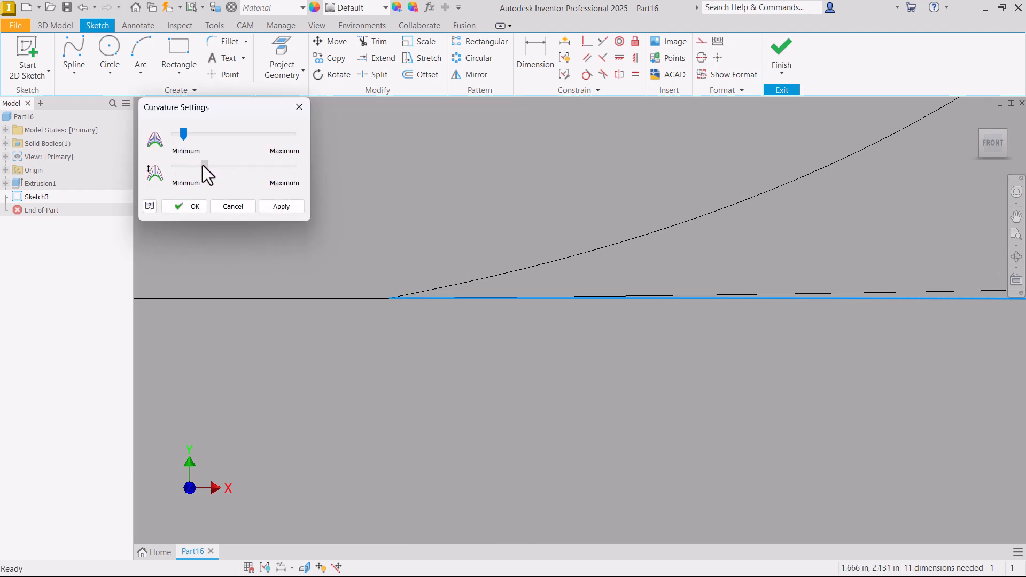
pyautogui.click(281, 206)
pyautogui.scroll(-4, 392, 307)
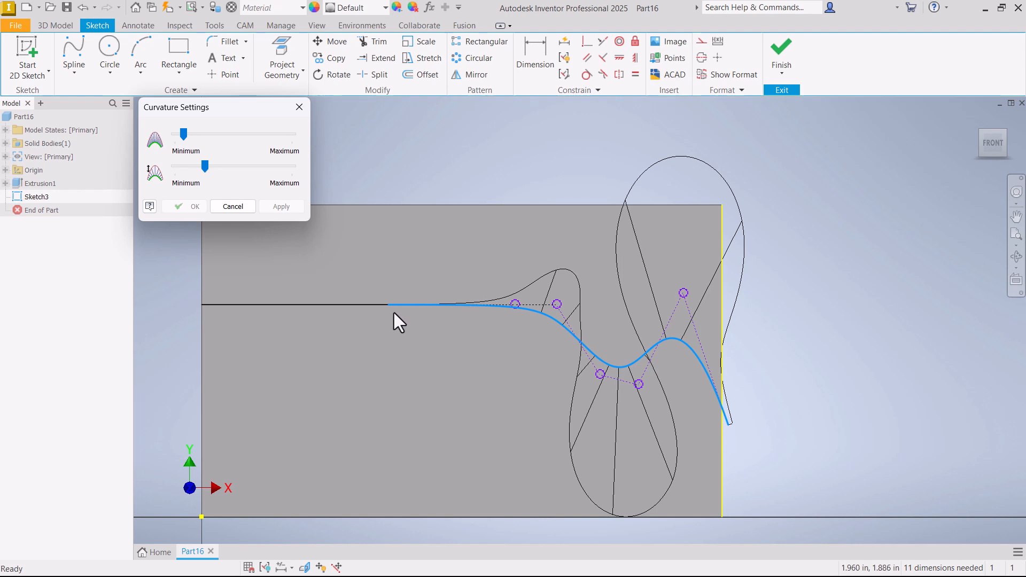
pyautogui.scroll(5, 379, 294)
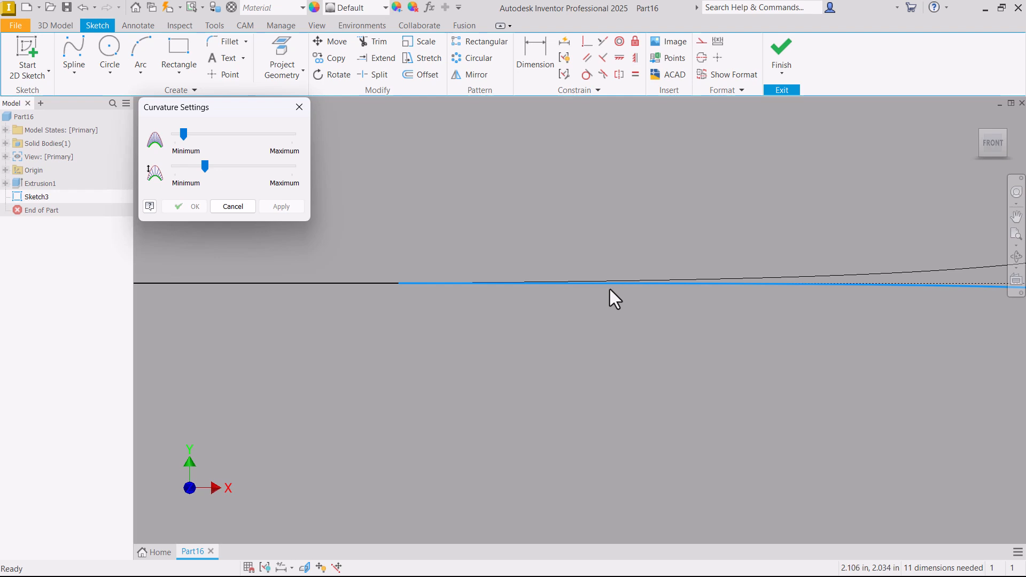
pyautogui.scroll(-5, 376, 297)
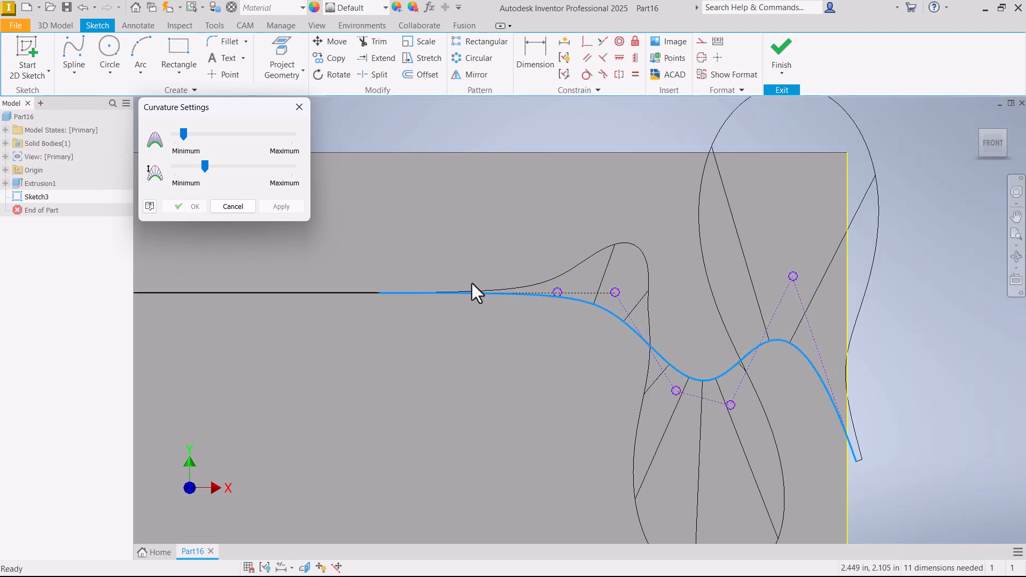
pyautogui.click(677, 394)
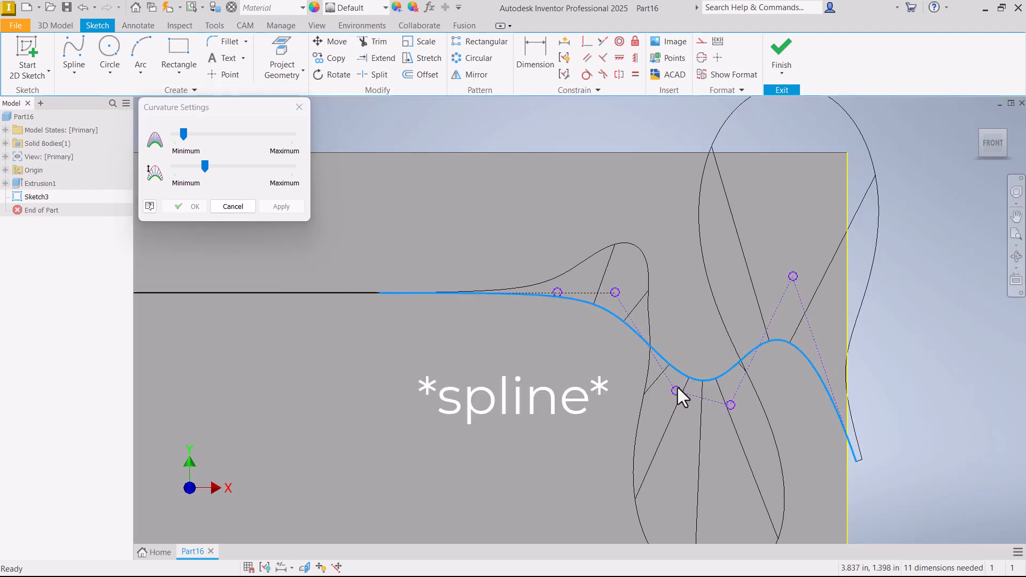
pyautogui.click(238, 207)
# - Smooth the spline by raising its two lower control vertices, lowering the upper one and moving its end onto the face's right edge
pyautogui.moveTo(675, 390); pyautogui.dragTo(668, 355)
pyautogui.moveTo(732, 396); pyautogui.dragTo(737, 370)
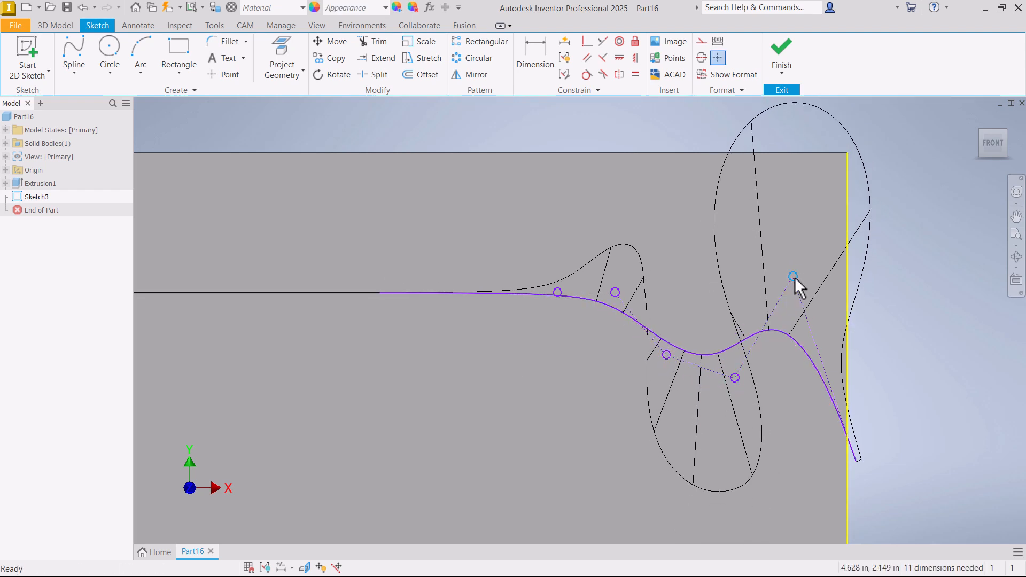
pyautogui.moveTo(793, 276); pyautogui.dragTo(768, 305)
pyautogui.moveTo(856, 457); pyautogui.dragTo(851, 449)
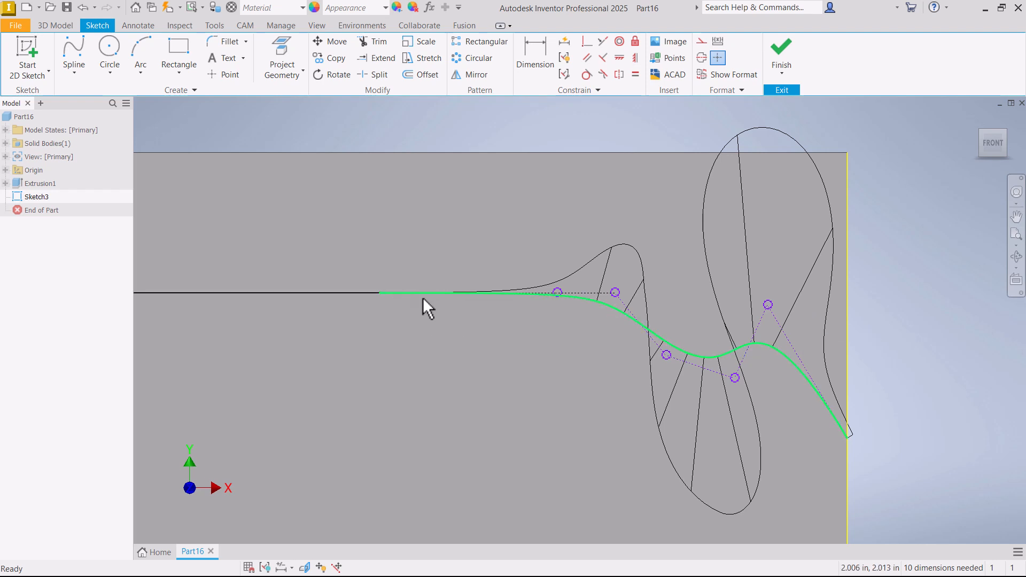
# - Sketch a three-point arc from the line's right end, bulging right and ending below its start point
pyautogui.click(145, 53)
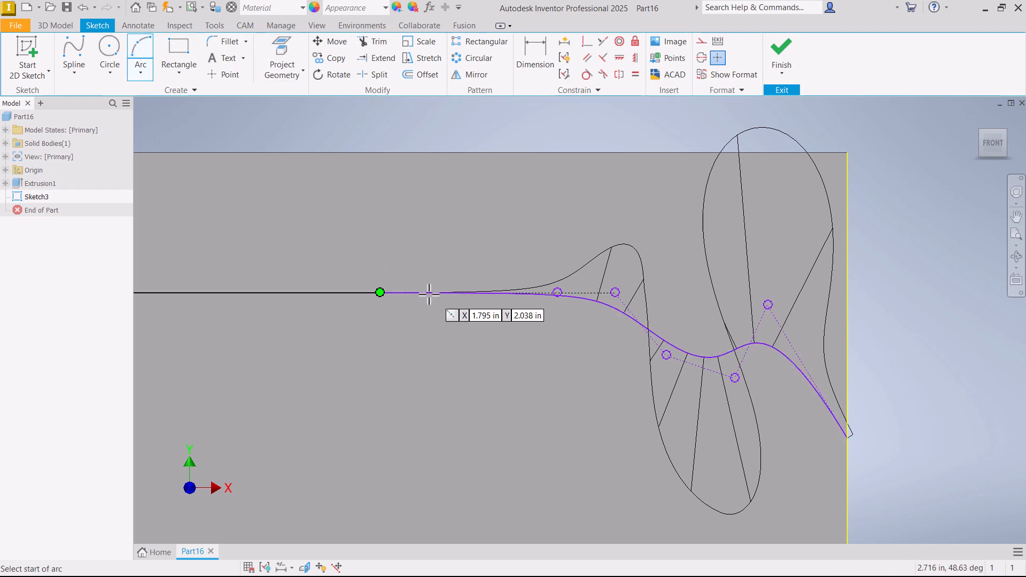
pyautogui.click(380, 293)
pyautogui.click(376, 455)
pyautogui.click(427, 343)
pyautogui.rightClick(428, 342)
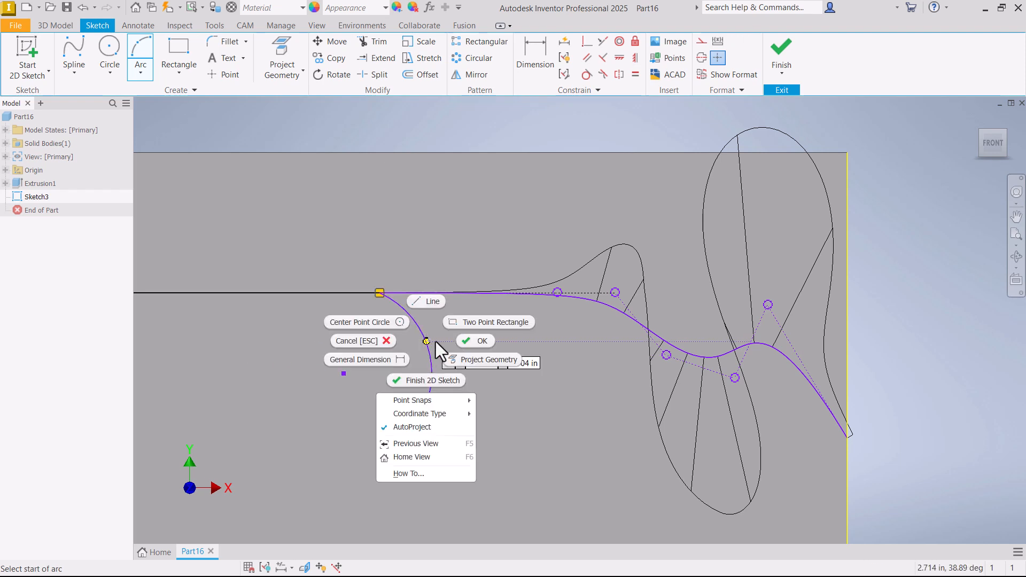
pyautogui.click(474, 341)
# - Apply a Tangent constraint between the arc and the horizontal line
pyautogui.click(586, 75)
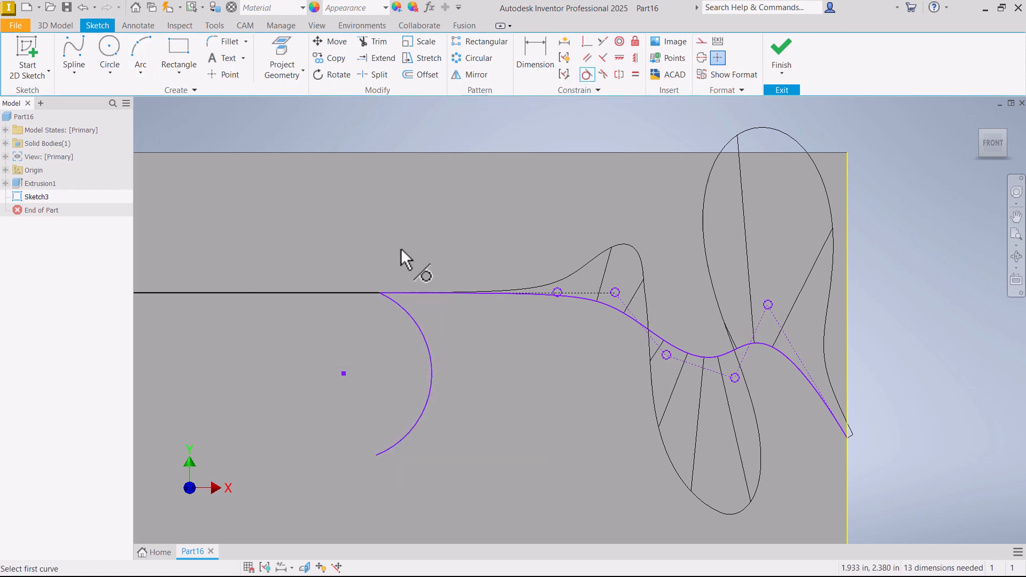
pyautogui.click(407, 312)
pyautogui.click(368, 292)
pyautogui.rightClick(357, 220)
pyautogui.click(391, 221)
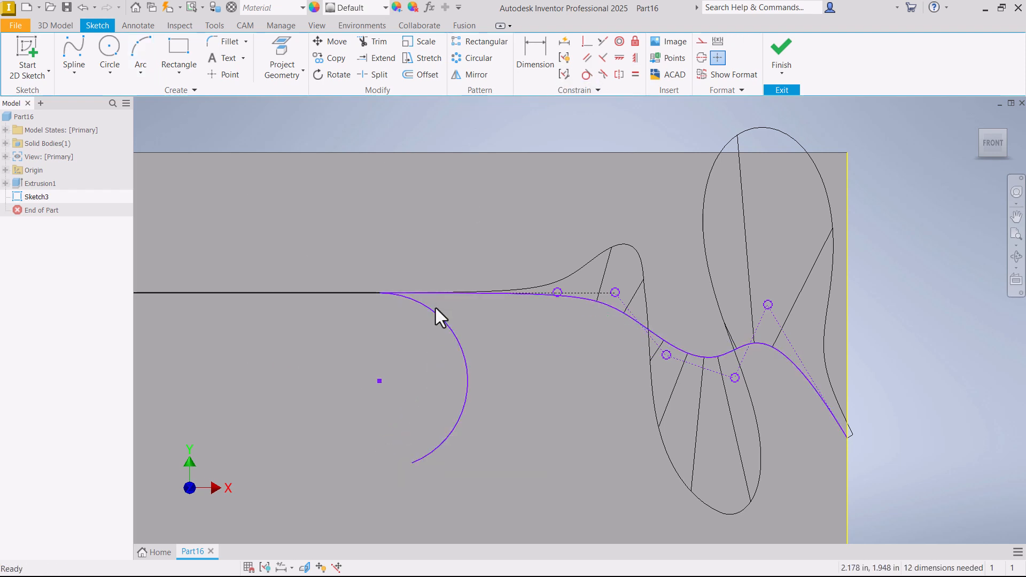
# - Display the arc's curvature comb and examine where the arc meets the horizontal line
pyautogui.rightClick(435, 308)
pyautogui.click(325, 314)
pyautogui.rightClick(434, 327)
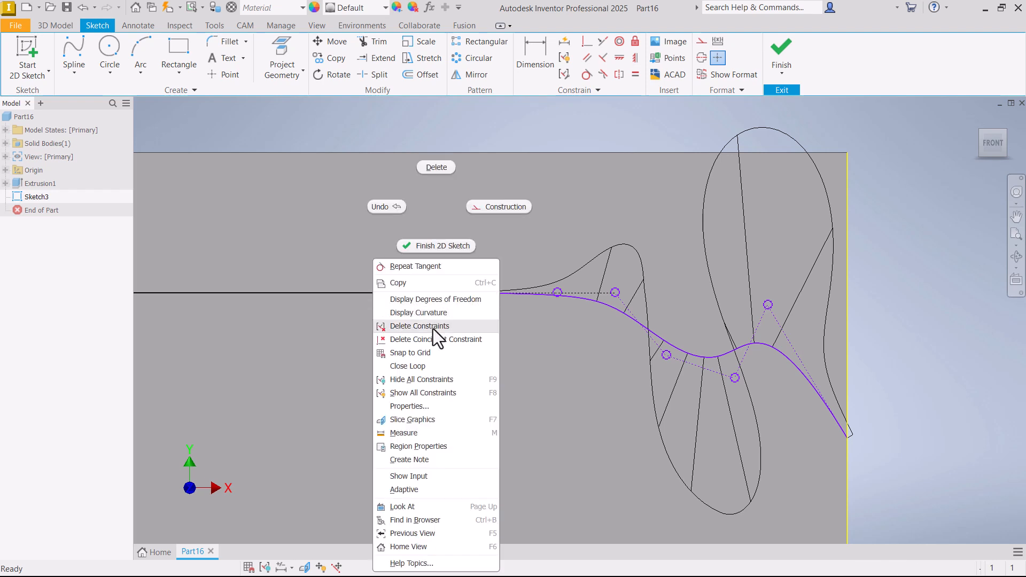
pyautogui.click(419, 313)
pyautogui.scroll(5, 385, 292)
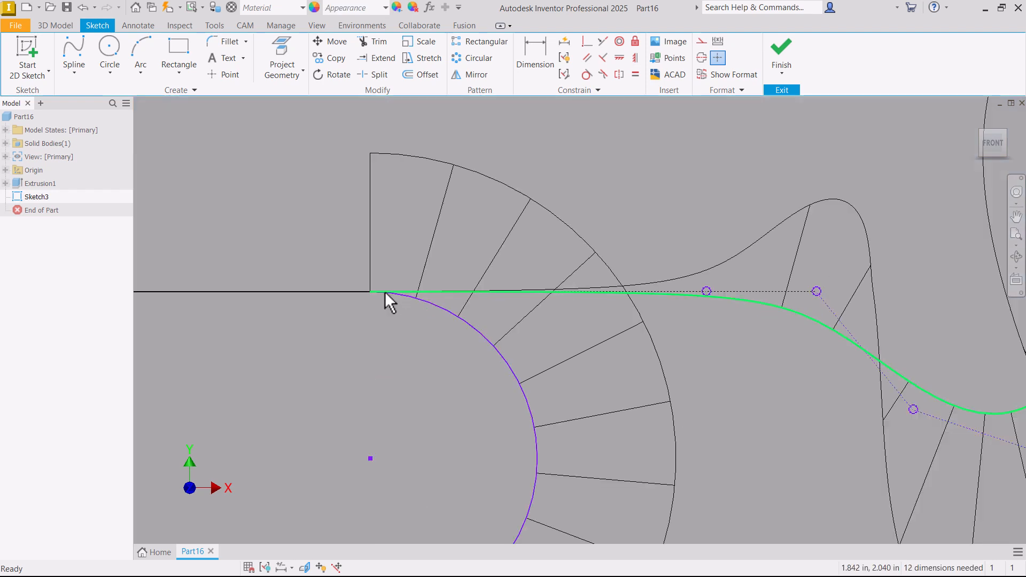
pyautogui.scroll(-4, 384, 291)
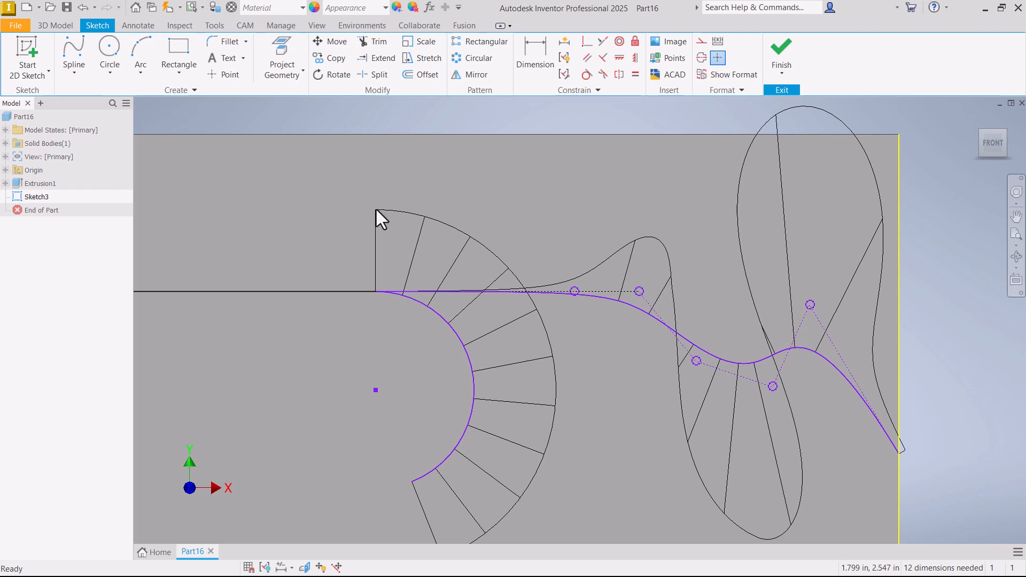
# - Delete the tangent arc from the sketch
pyautogui.click(447, 323)
pyautogui.press('Delete')
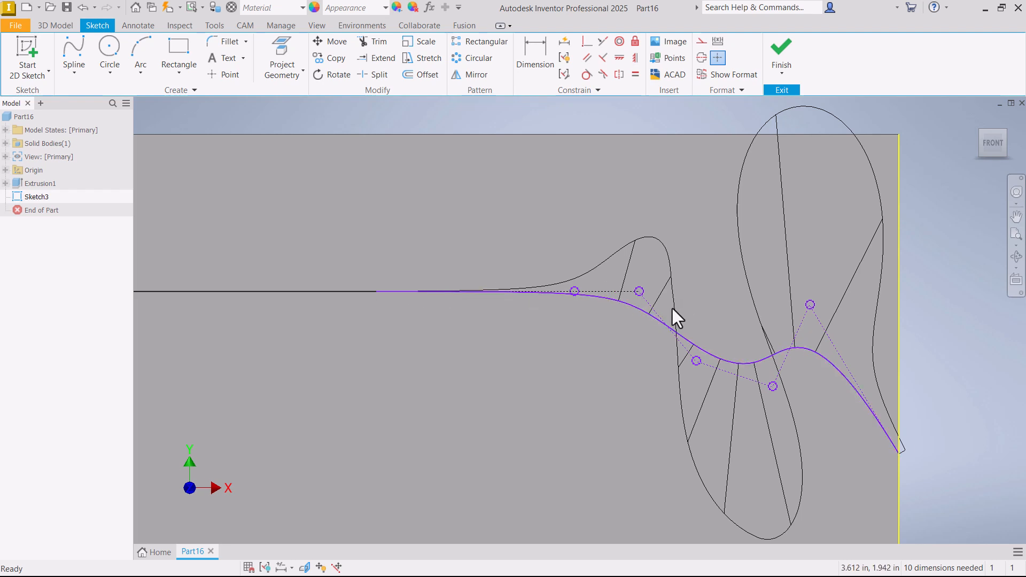
pyautogui.scroll(-2, 672, 308)
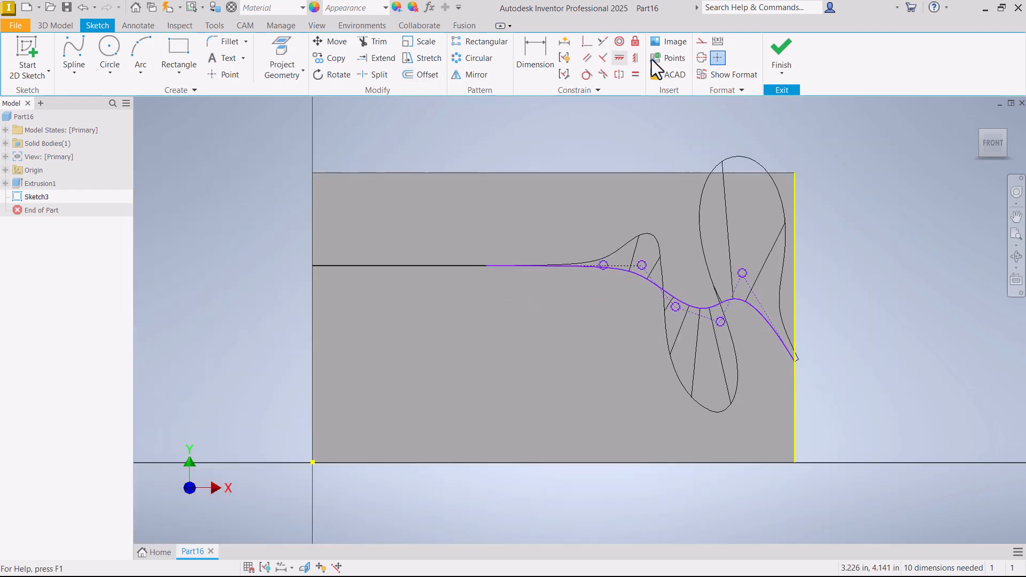
# - Project the front face's outline into the reopened sketch and nudge the spline's end slightly up along the right edge
pyautogui.click(784, 49)
pyautogui.doubleClick(15, 198)
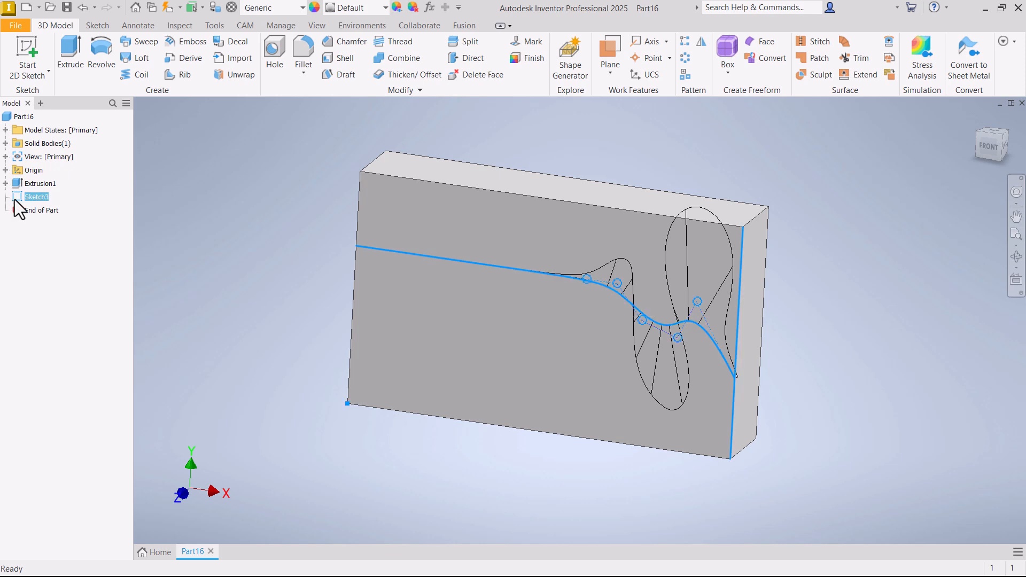
pyautogui.click(428, 233)
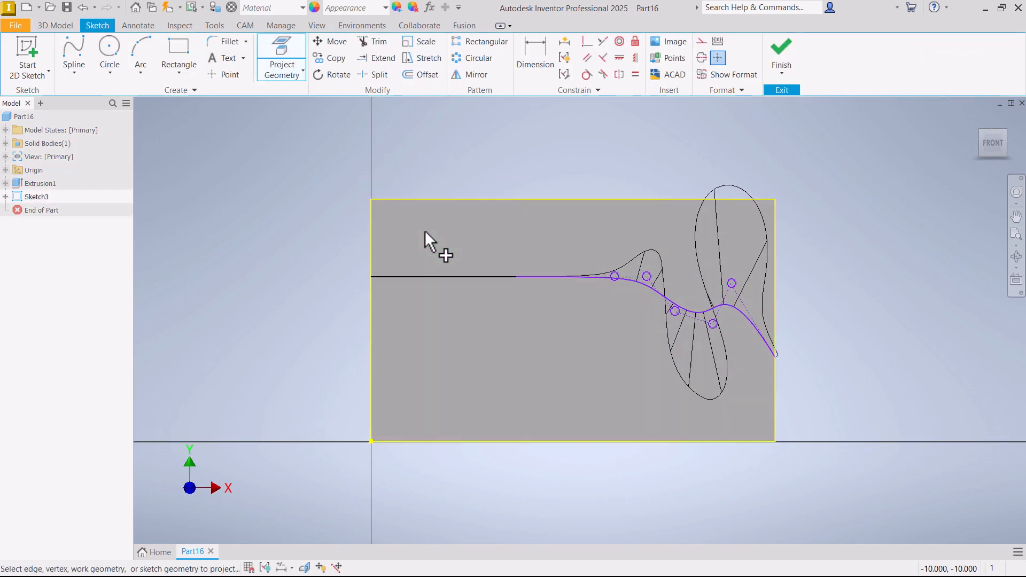
pyautogui.rightClick(367, 140)
pyautogui.click(395, 121)
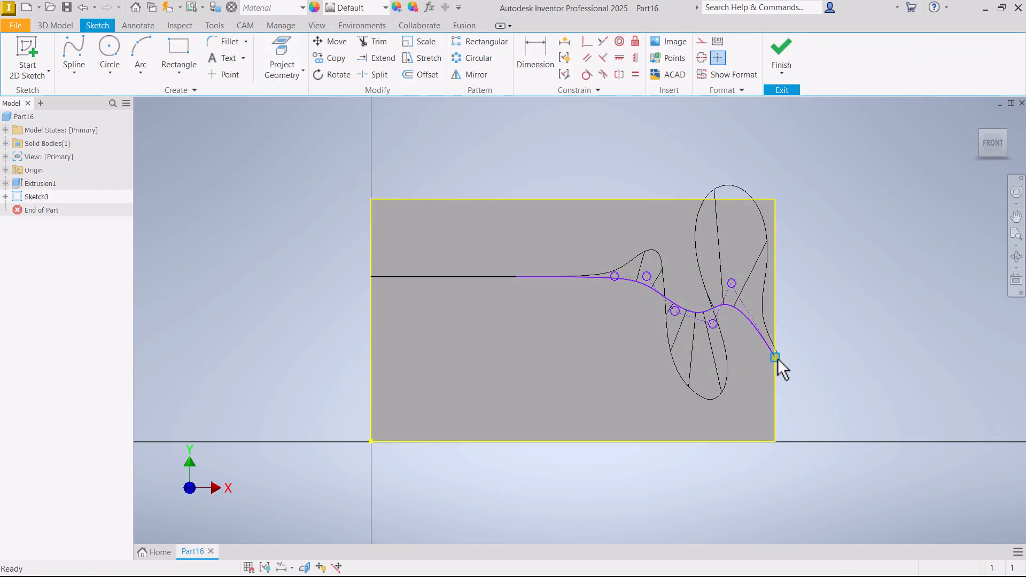
pyautogui.moveTo(777, 358); pyautogui.dragTo(775, 352)
pyautogui.scroll(3, 780, 342)
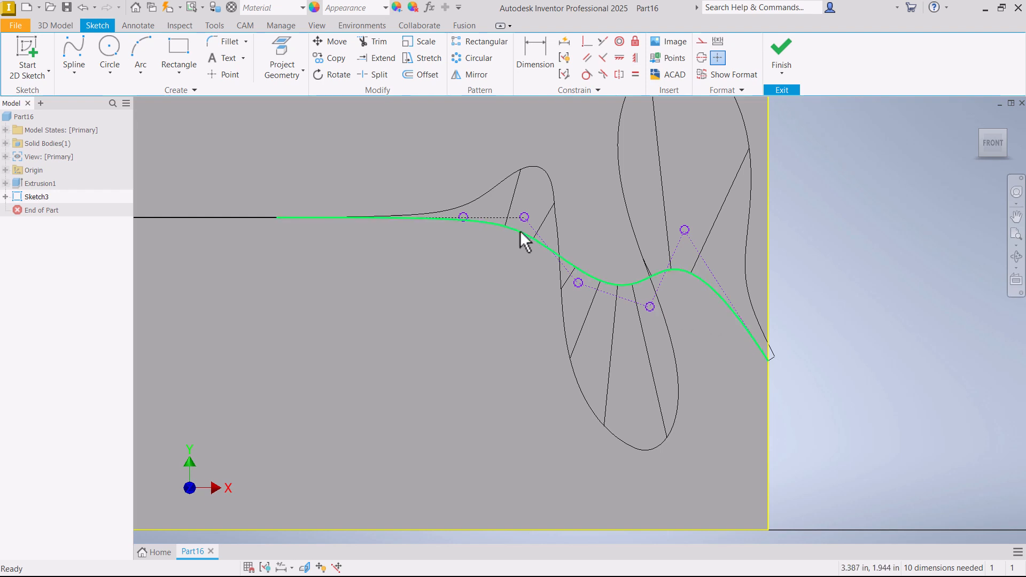
# - Dimension the spline's first free control vertex 3 in horizontally from the face's left edge
pyautogui.click(529, 66)
pyautogui.scroll(-3, 547, 220)
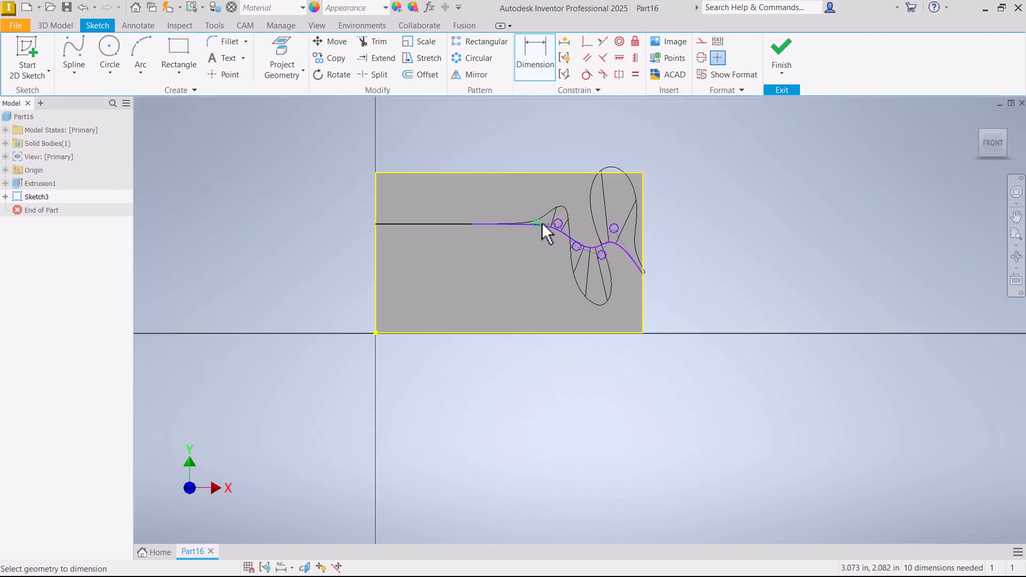
pyautogui.click(375, 193)
pyautogui.click(536, 222)
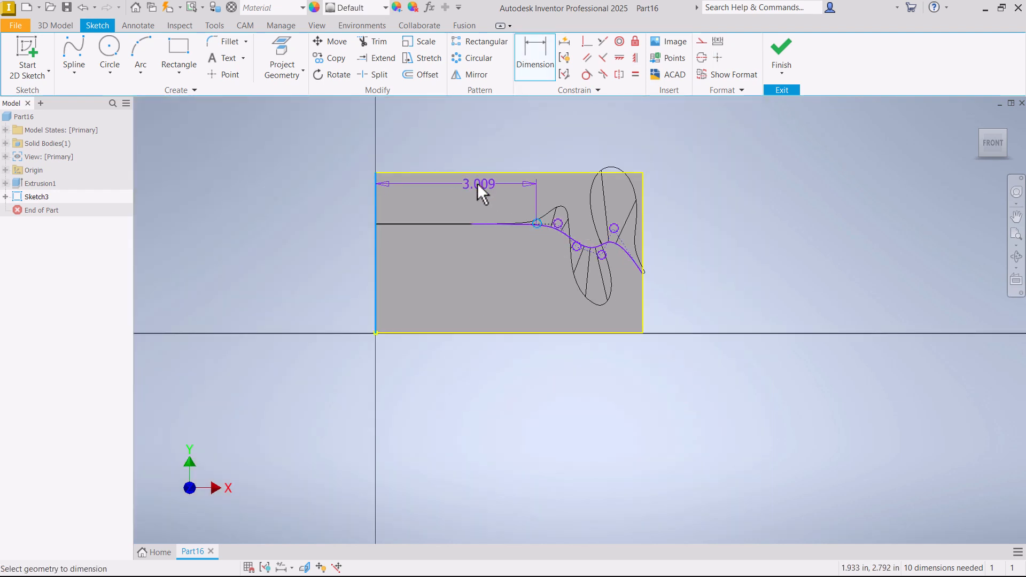
pyautogui.click(466, 154)
pyautogui.write('3')
pyautogui.press('Return')
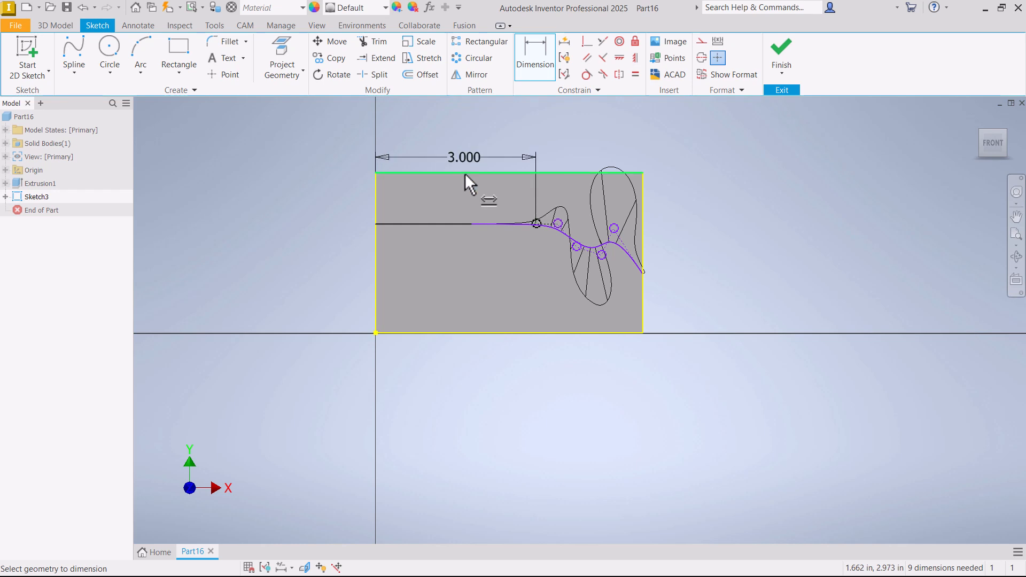
pyautogui.press('Escape')
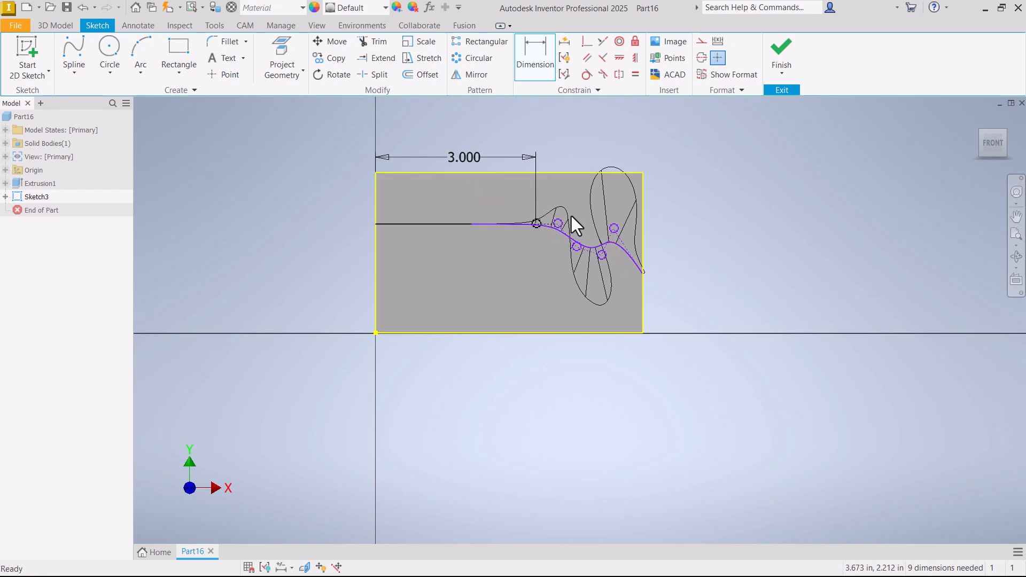
# - Finish the sketch and cut away the profile above the line and spline with an Extrude through the block's full depth
pyautogui.click(781, 53)
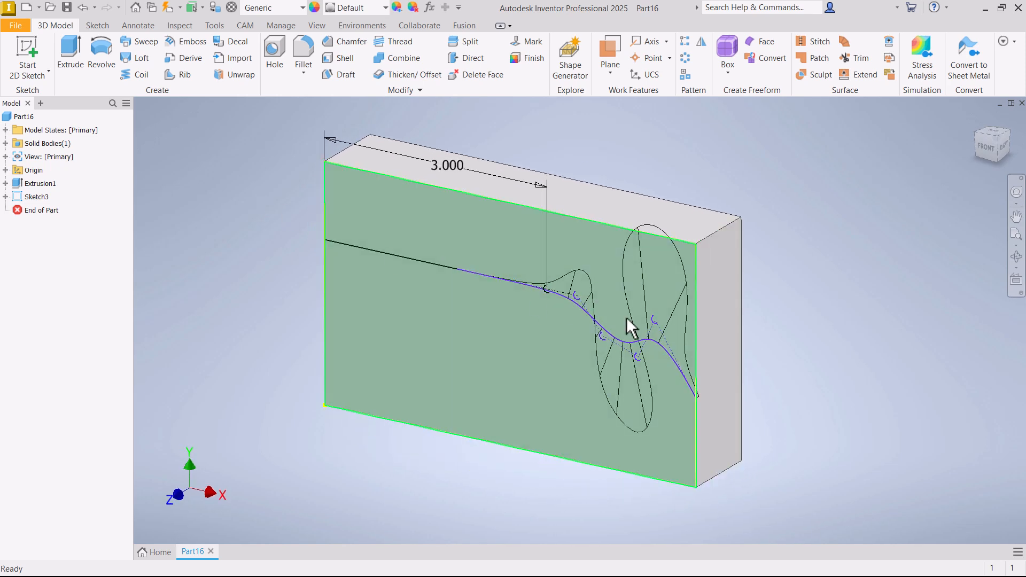
pyautogui.click(69, 51)
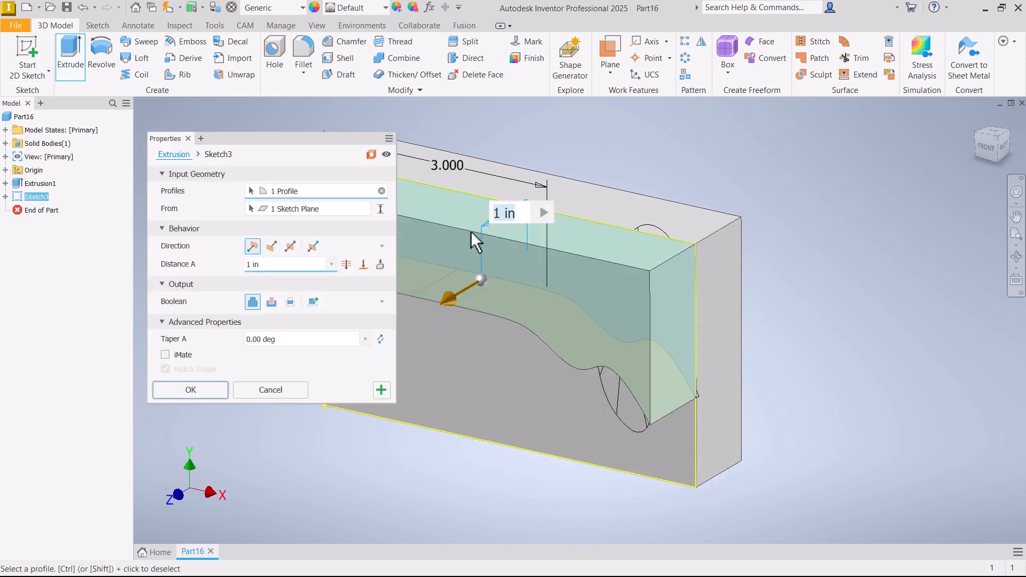
pyautogui.click(271, 302)
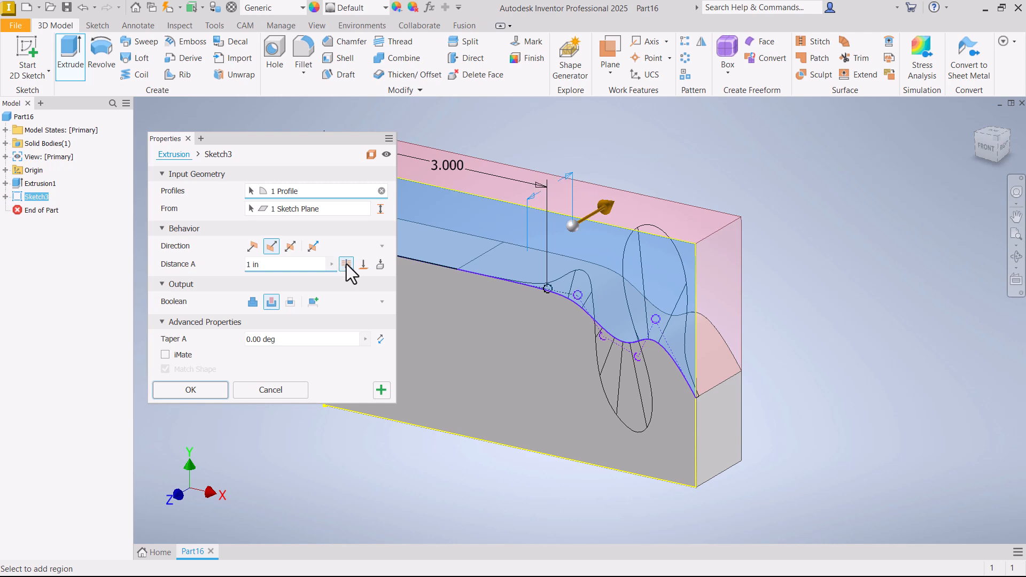
pyautogui.click(208, 389)
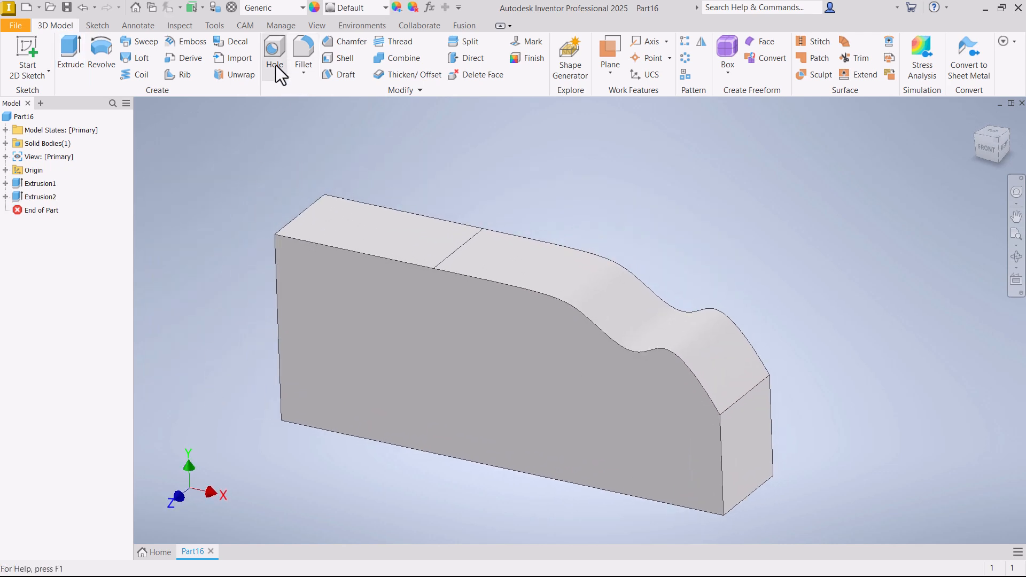
# - Set the visual style to Realistic and inspect the transition between the flat and curved top faces
pyautogui.click(316, 26)
pyautogui.click(244, 72)
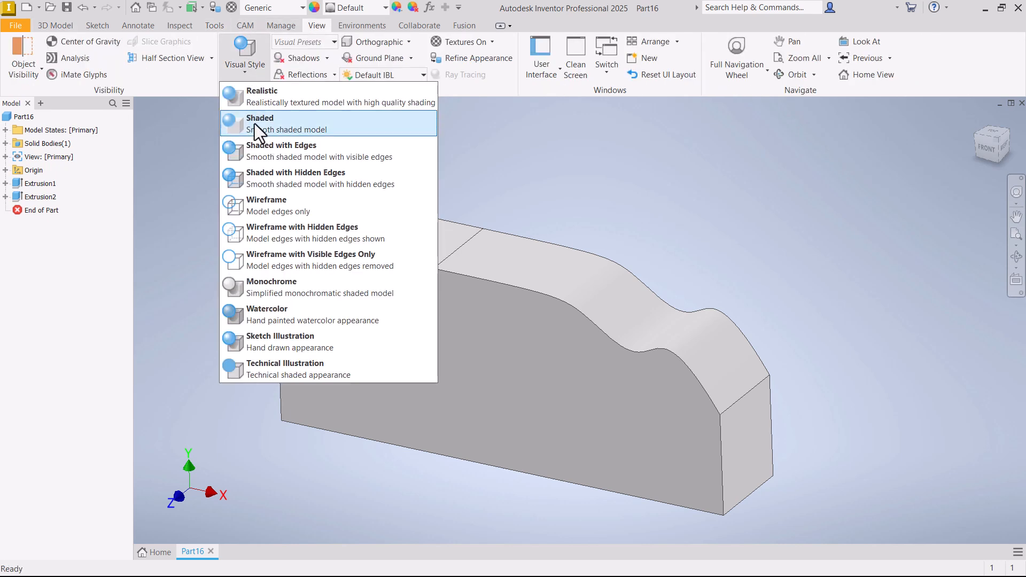
pyautogui.click(259, 101)
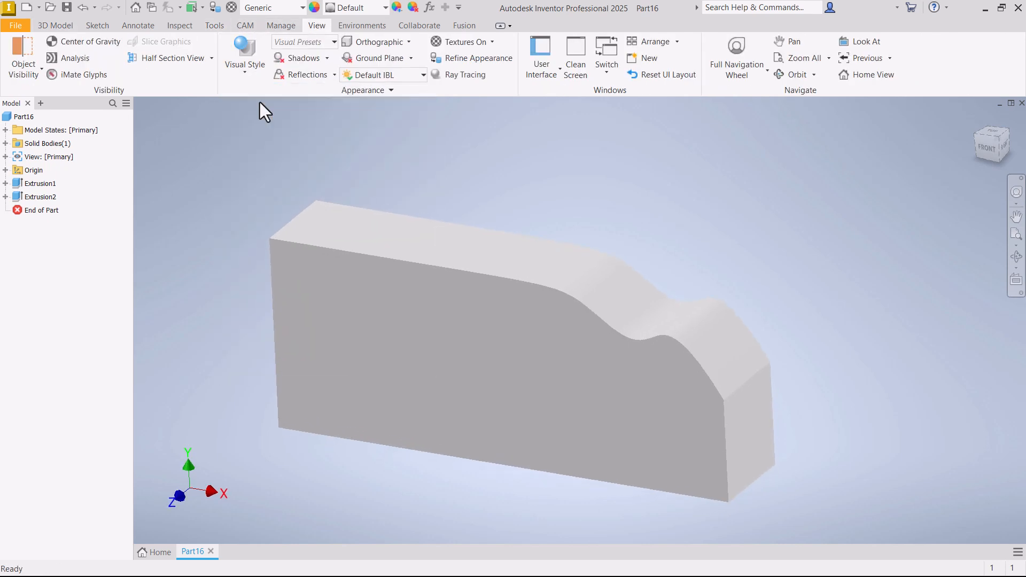
pyautogui.keyDown('shift'); pyautogui.moveTo(602, 183); pyautogui.dragTo(621, 188, button='middle'); pyautogui.keyUp('shift')
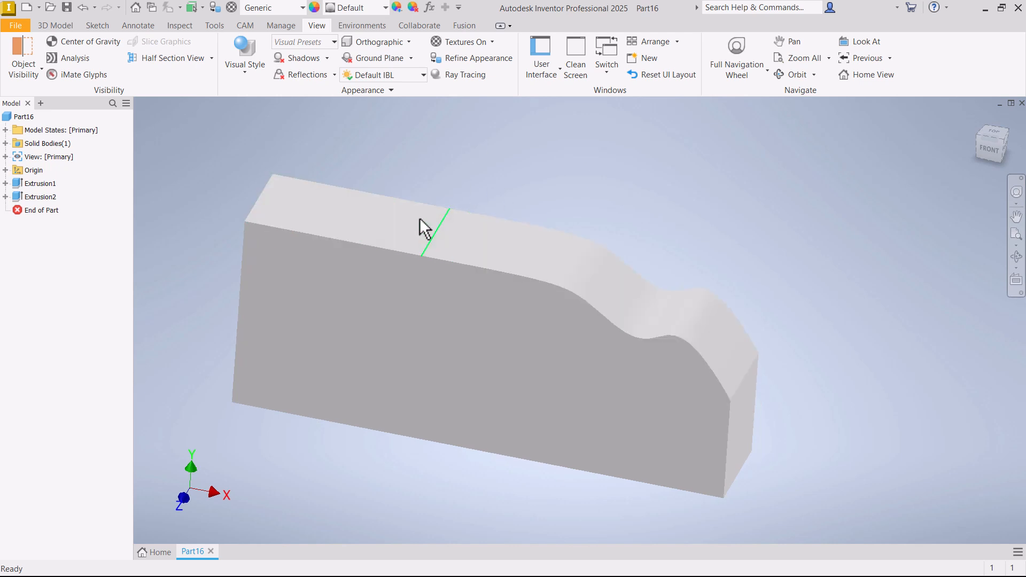
pyautogui.keyDown('shift'); pyautogui.moveTo(533, 160); pyautogui.dragTo(516, 173, button='middle'); pyautogui.keyUp('shift')
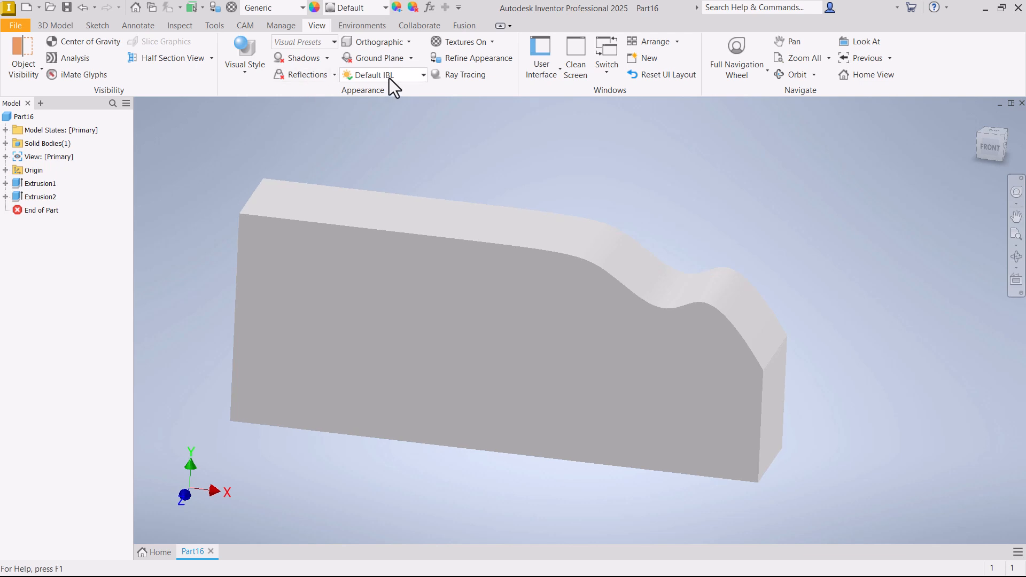
# - Set the lighting style to Two Lights and examine the transition between the flat and curved top faces from several angles
pyautogui.click(389, 78)
pyautogui.click(392, 396)
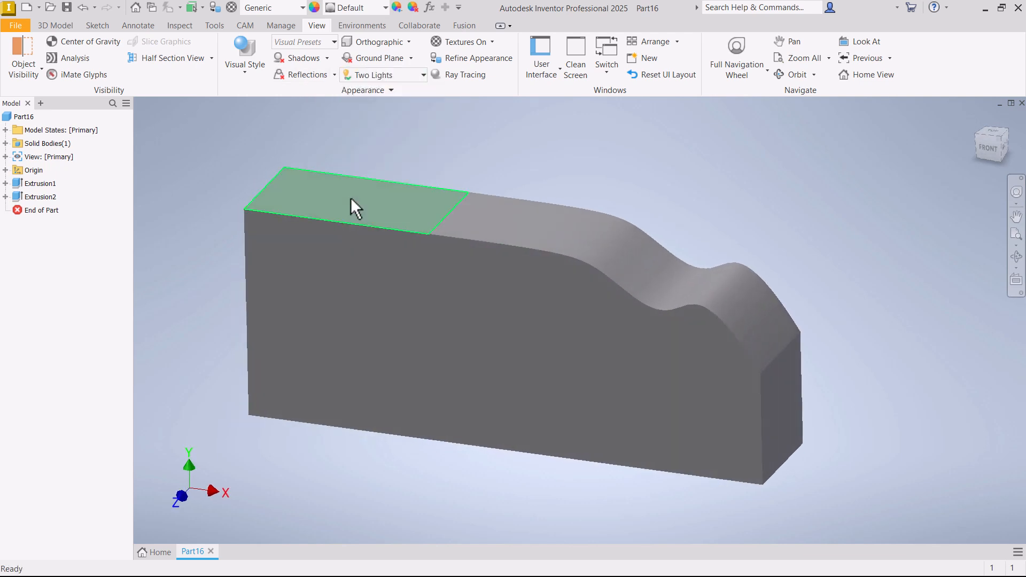
pyautogui.keyDown('shift'); pyautogui.moveTo(618, 245); pyautogui.dragTo(343, 192, button='middle'); pyautogui.keyUp('shift')
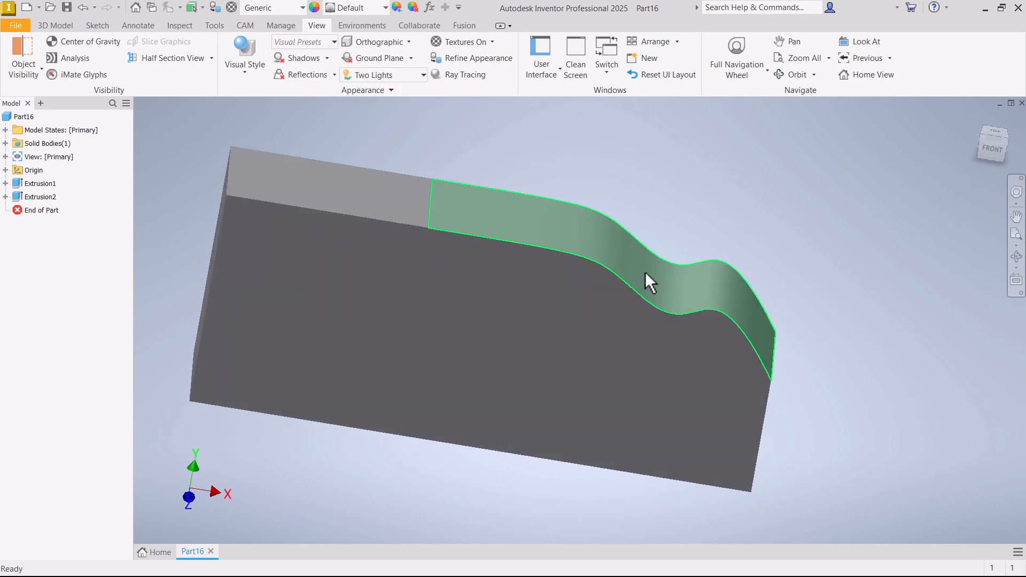
pyautogui.keyDown('shift'); pyautogui.moveTo(764, 338); pyautogui.dragTo(746, 331, button='middle'); pyautogui.keyUp('shift')
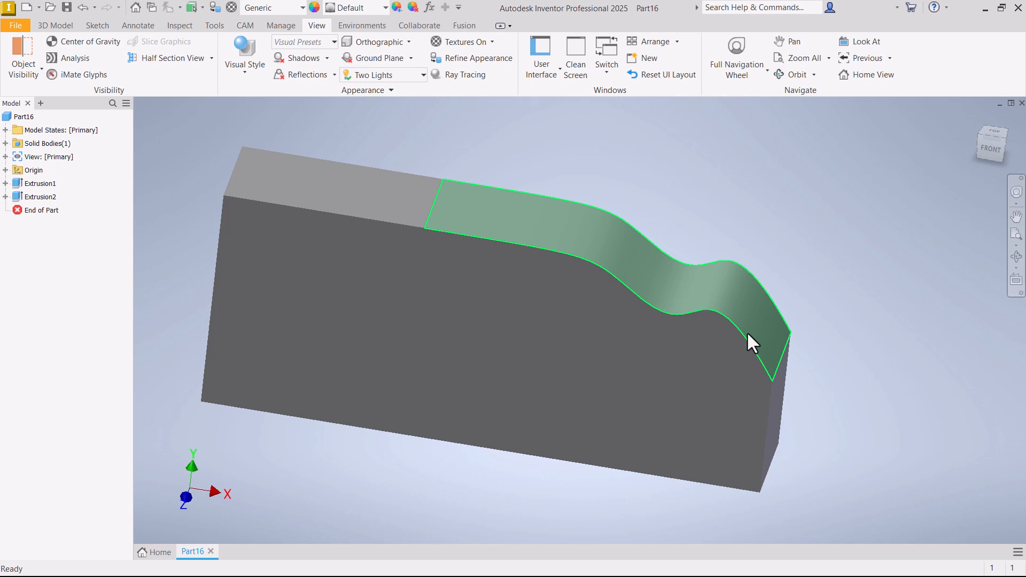
pyautogui.keyDown('shift'); pyautogui.moveTo(570, 164); pyautogui.dragTo(564, 167, button='middle'); pyautogui.keyUp('shift')
pyautogui.keyDown('shift'); pyautogui.moveTo(363, 200); pyautogui.dragTo(356, 196, button='middle'); pyautogui.keyUp('shift')
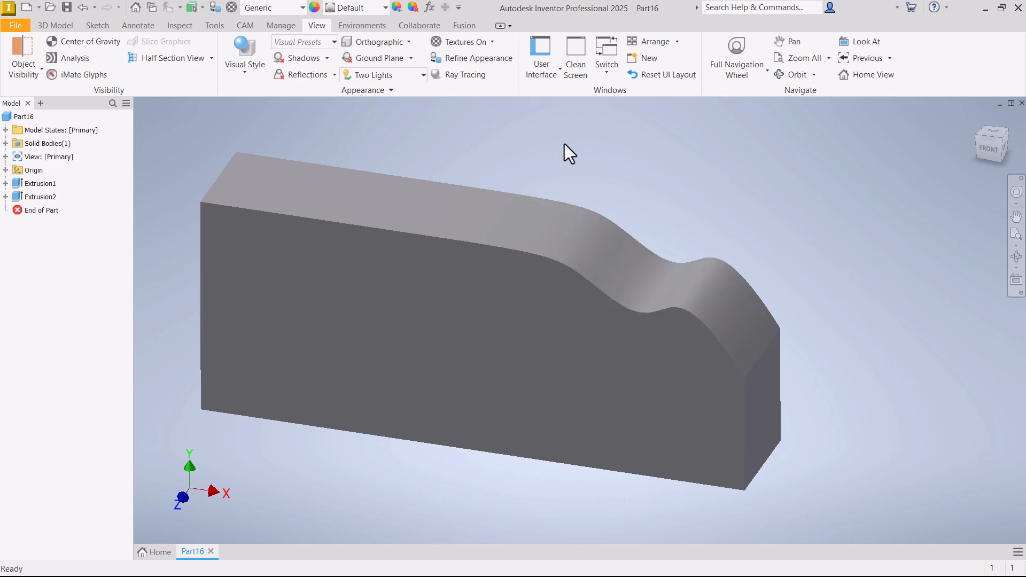
pyautogui.keyDown('shift'); pyautogui.moveTo(564, 143); pyautogui.dragTo(574, 142, button='middle'); pyautogui.keyUp('shift')
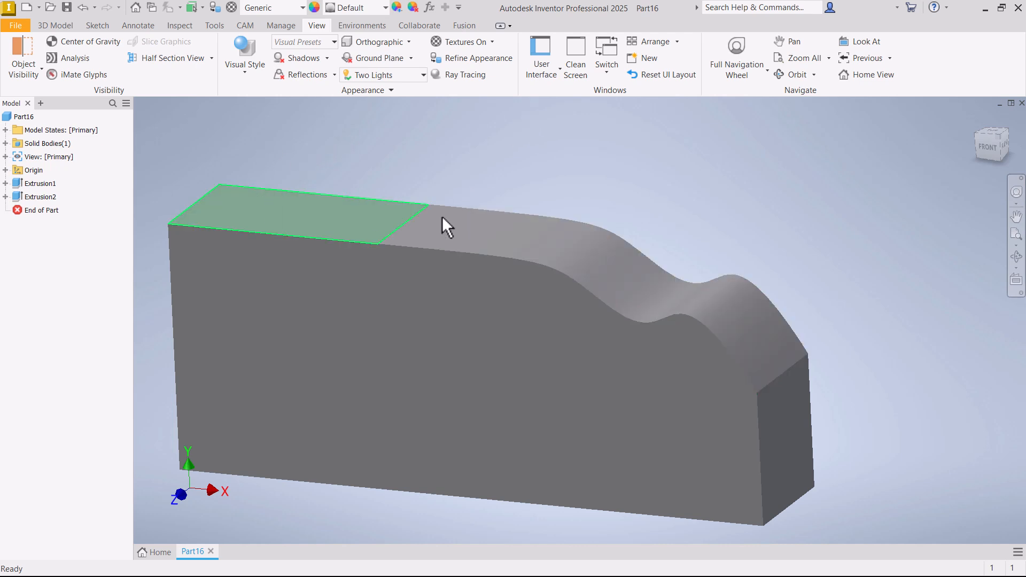
pyautogui.keyDown('shift'); pyautogui.moveTo(501, 205); pyautogui.dragTo(334, 148, button='middle'); pyautogui.keyUp('shift')
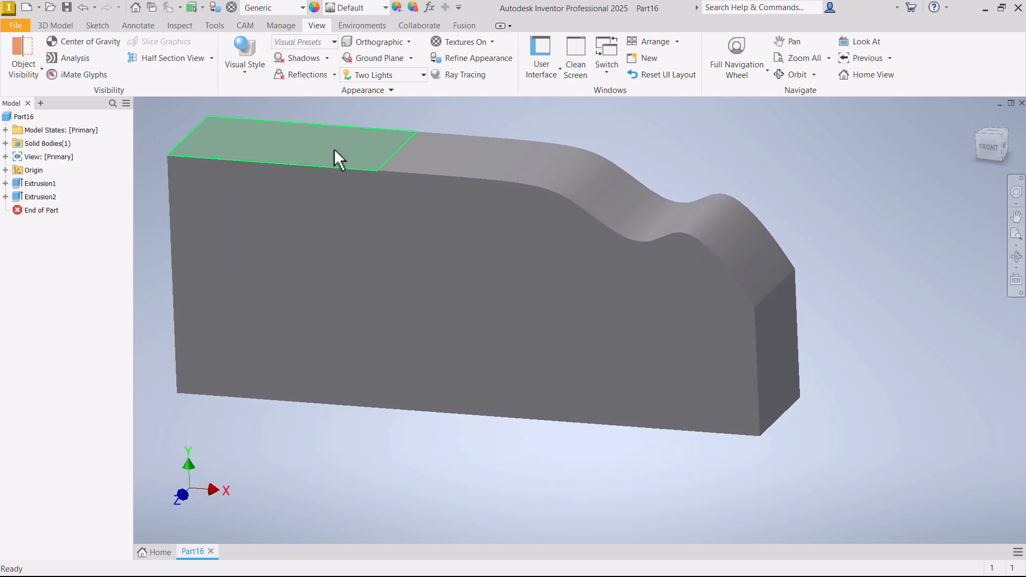
# - Set the lighting style to Default IBL and start a new sketch on the block's front face
pyautogui.click(402, 75)
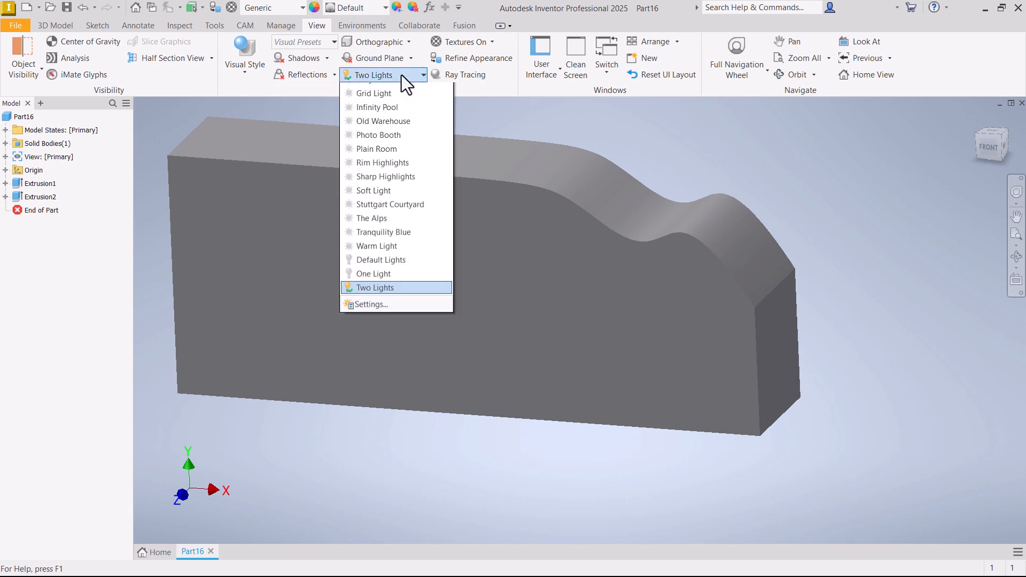
pyautogui.click(380, 132)
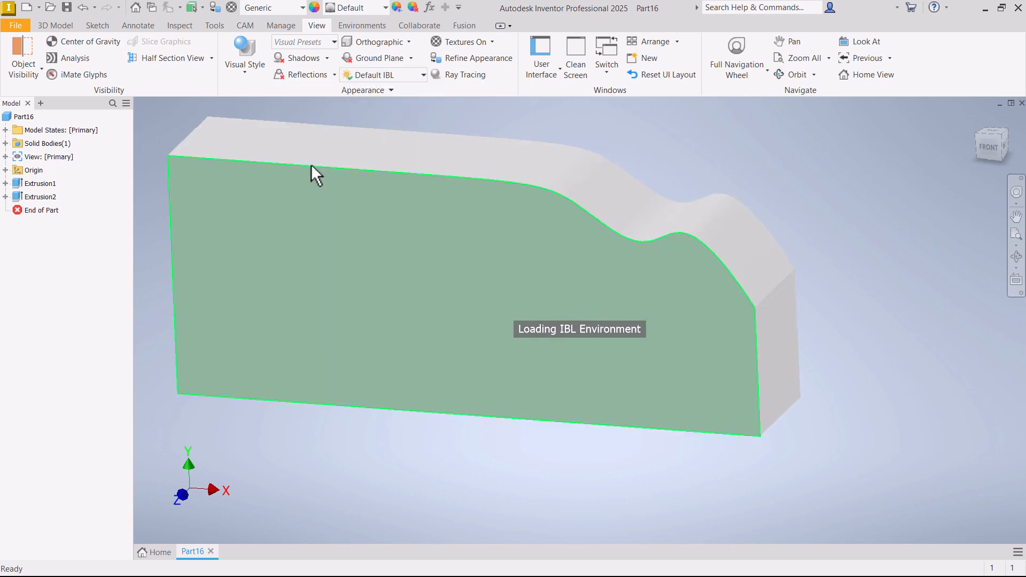
pyautogui.rightClick(306, 252)
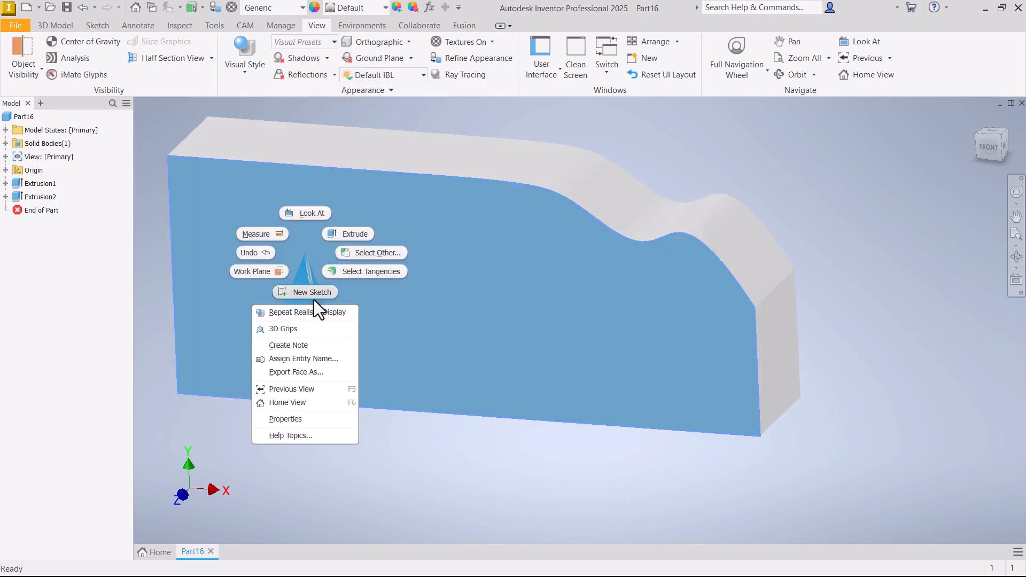
pyautogui.click(312, 293)
# - Sketch a wavy five-point control vertex spline from the face's left edge to about two thirds of the way across
pyautogui.scroll(3, 393, 369)
pyautogui.scroll(-3, 384, 363)
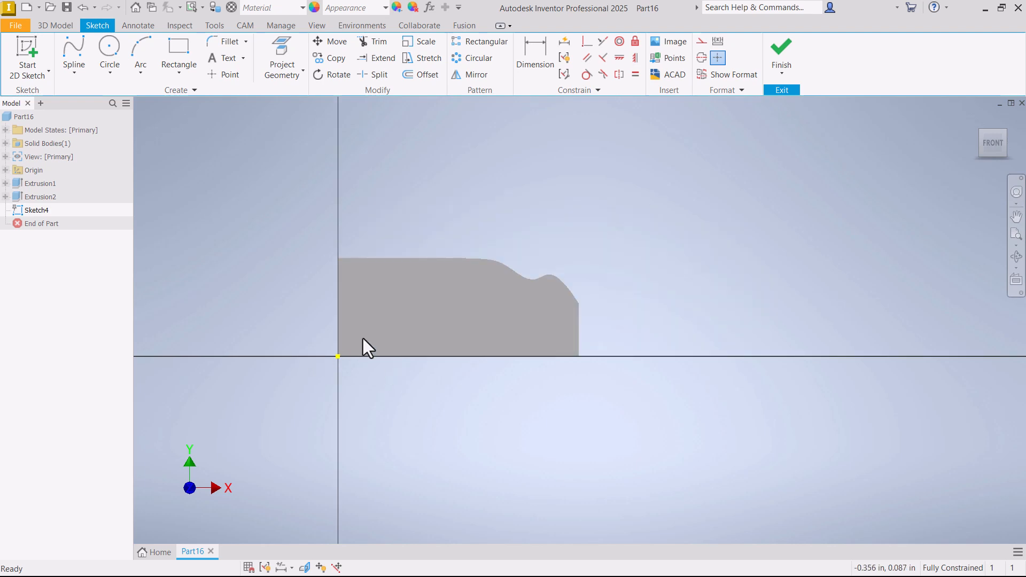
pyautogui.scroll(6, 382, 318)
pyautogui.click(73, 54)
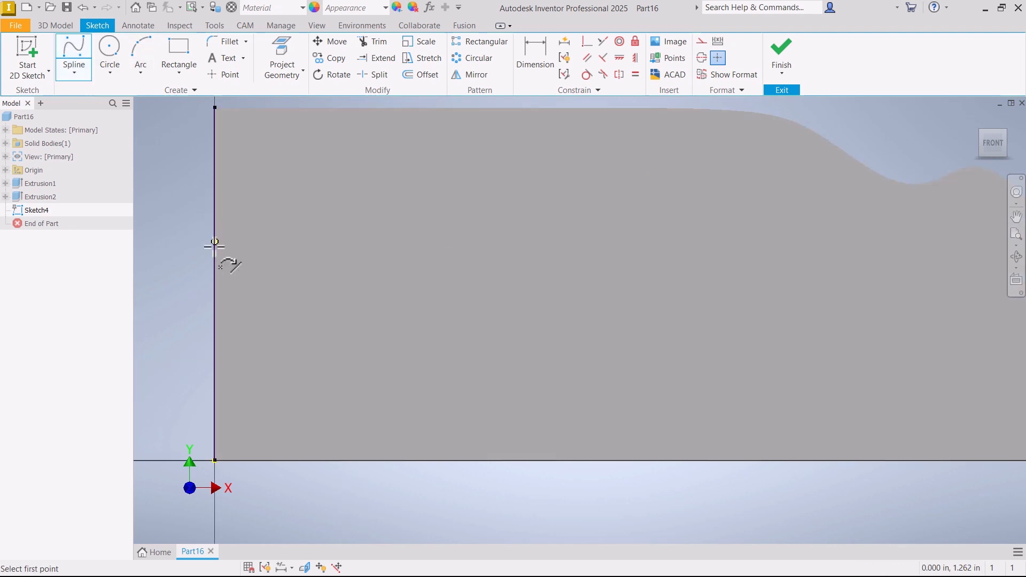
pyautogui.click(214, 254)
pyautogui.scroll(-4, 202, 249)
pyautogui.click(264, 227)
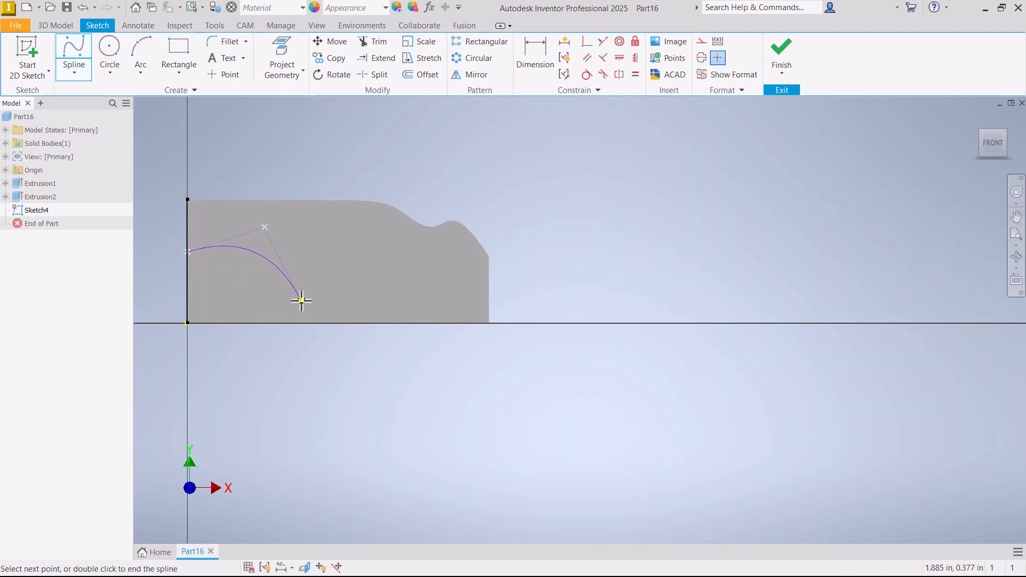
pyautogui.click(301, 300)
pyautogui.click(345, 220)
pyautogui.doubleClick(394, 262)
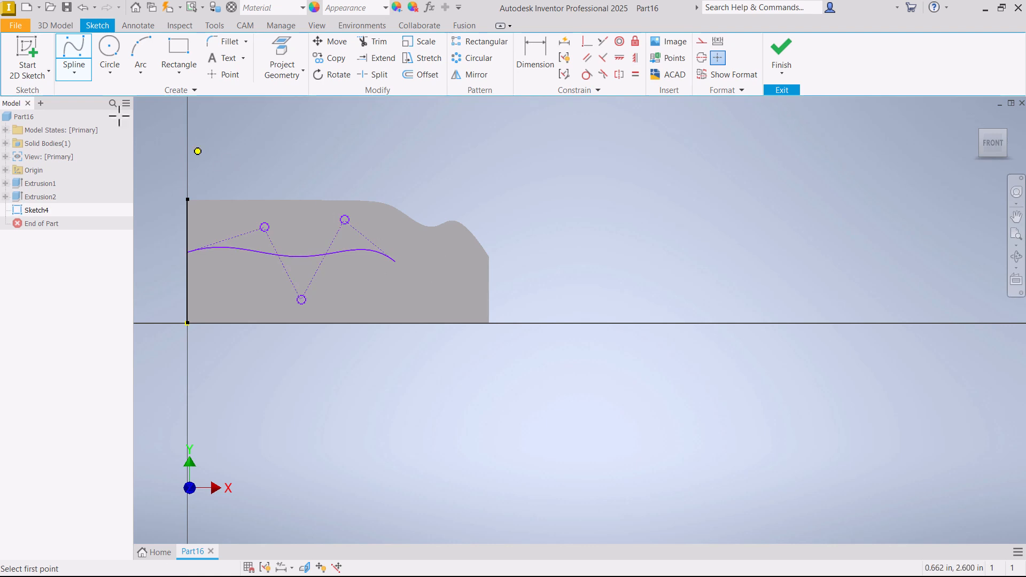
# - Sketch a second wavy control vertex spline from the first spline's free end to the face's right edge
pyautogui.click(395, 261)
pyautogui.click(420, 297)
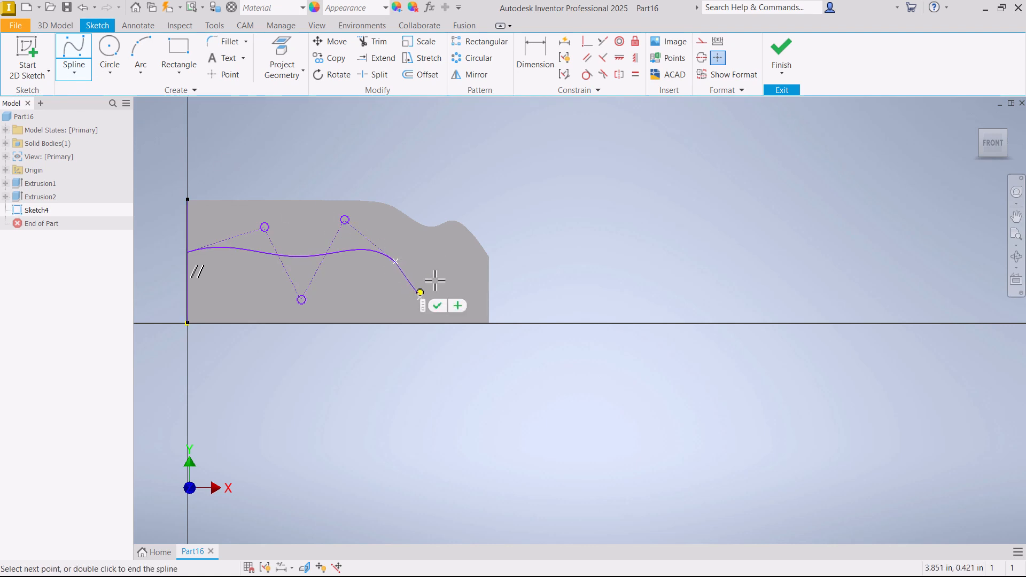
pyautogui.click(456, 255)
pyautogui.rightClick(561, 274)
pyautogui.click(502, 256)
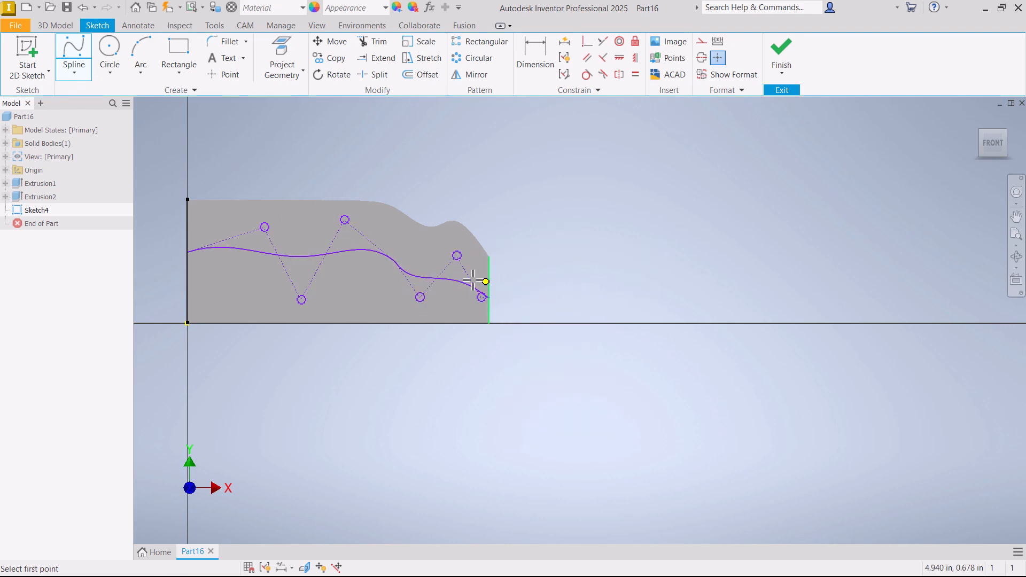
# - Apply a Smooth (G2) constraint between the two control vertex splines at their shared endpoint
pyautogui.scroll(3, 392, 249)
pyautogui.click(603, 74)
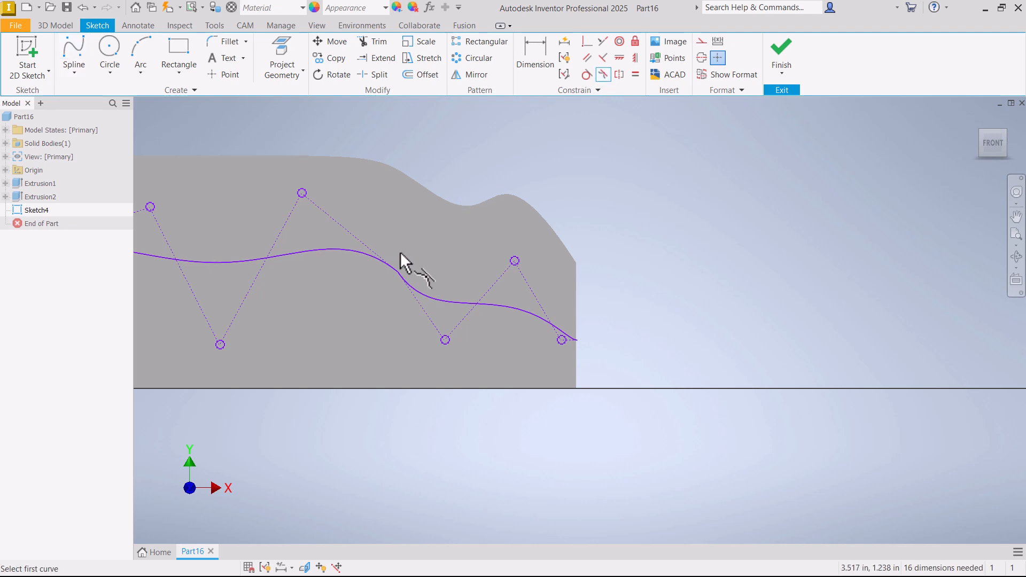
pyautogui.click(379, 262)
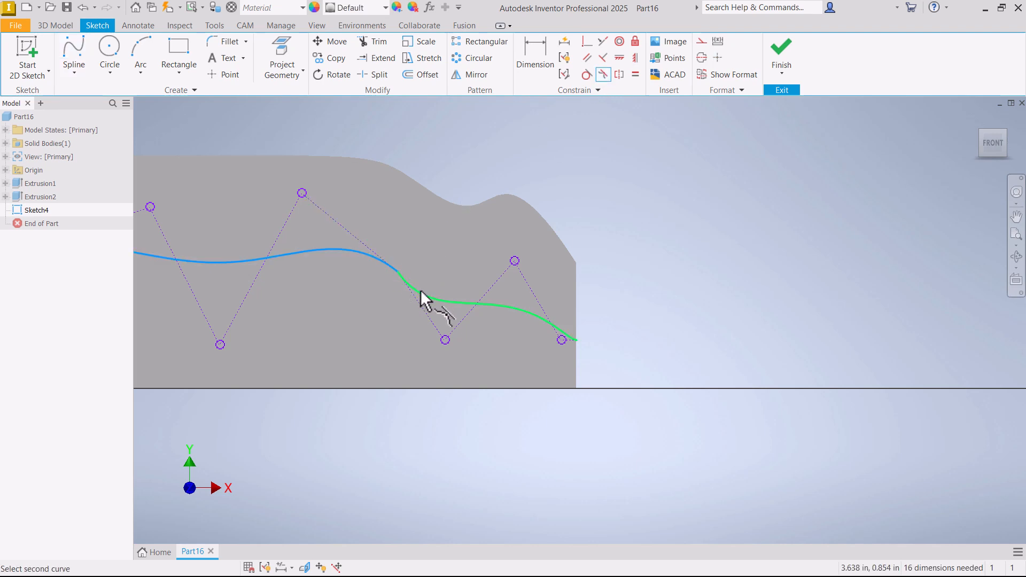
pyautogui.click(423, 293)
pyautogui.rightClick(431, 236)
pyautogui.click(465, 239)
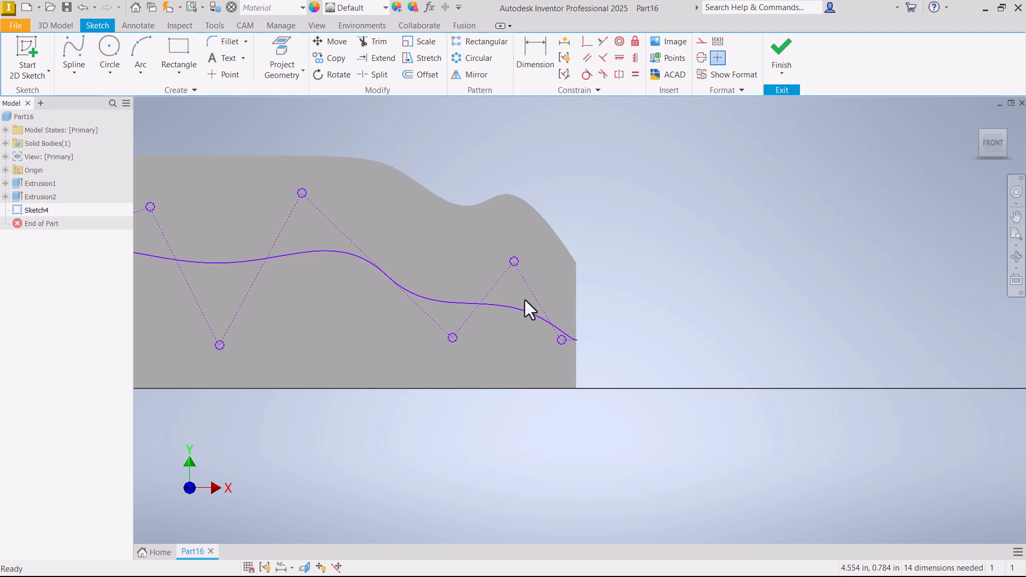
pyautogui.scroll(-3, 712, 257)
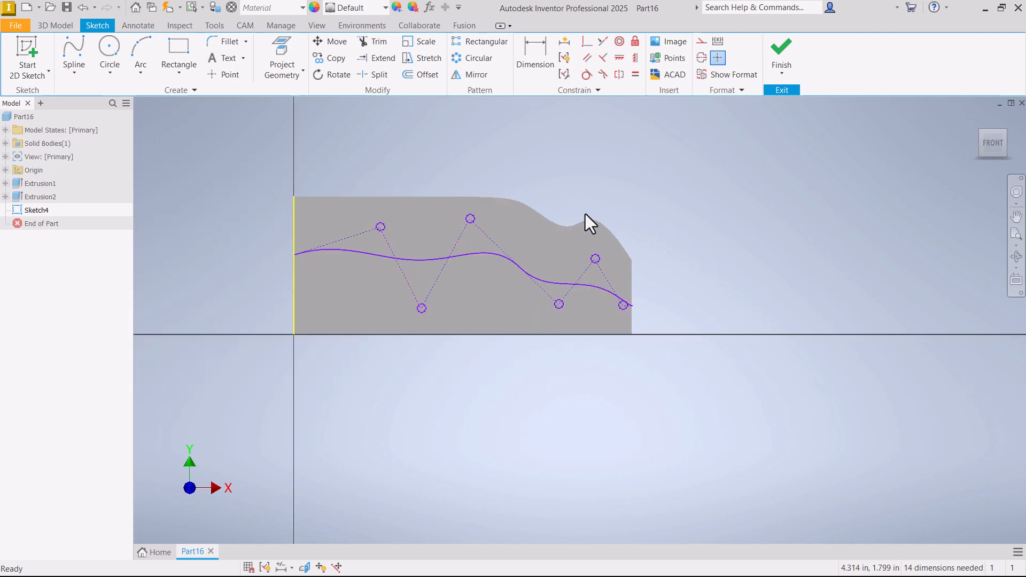
pyautogui.moveTo(541, 150); pyautogui.dragTo(610, 165, button='middle')
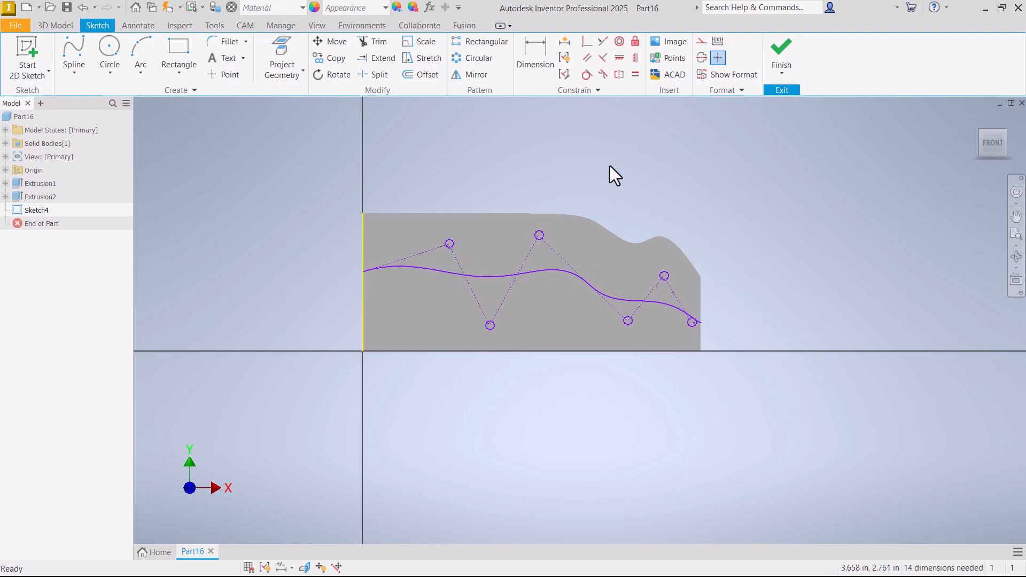